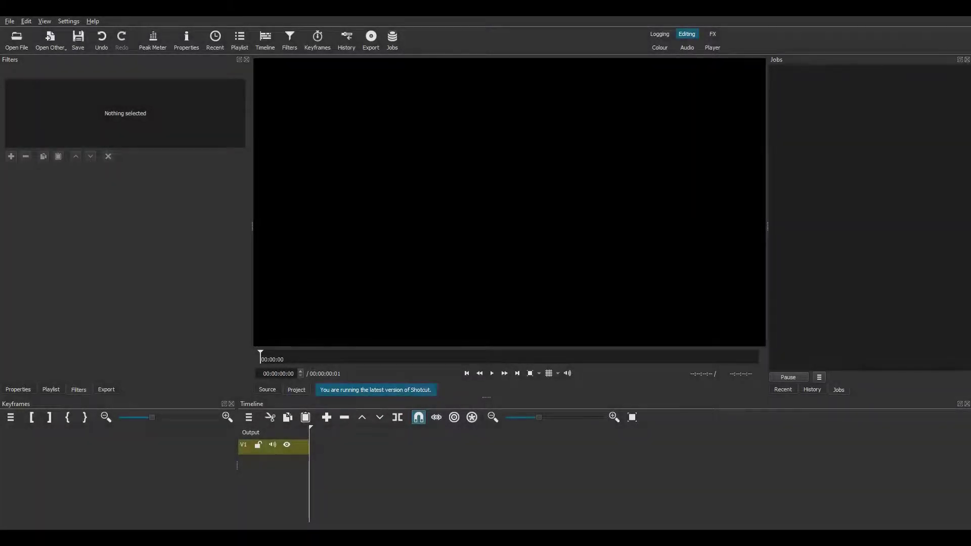
# - Check the program version under Help > About and review the Video Mode settings without changes
pyautogui.click(93, 22)
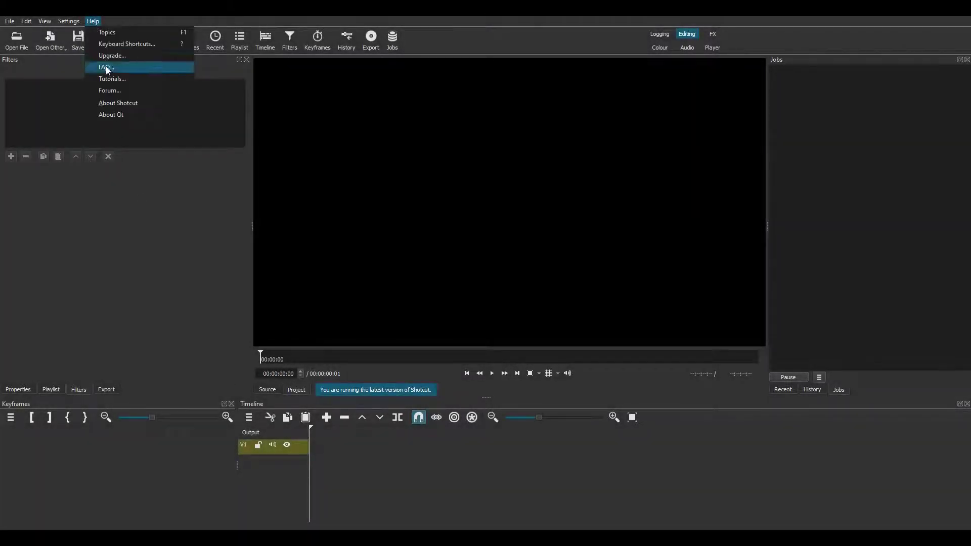
pyautogui.click(113, 102)
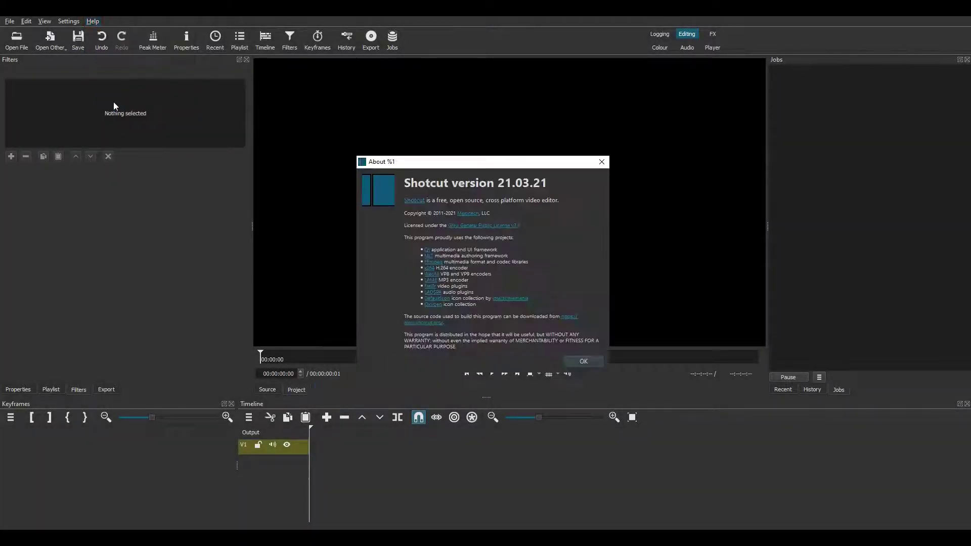
pyautogui.click(586, 362)
pyautogui.click(67, 21)
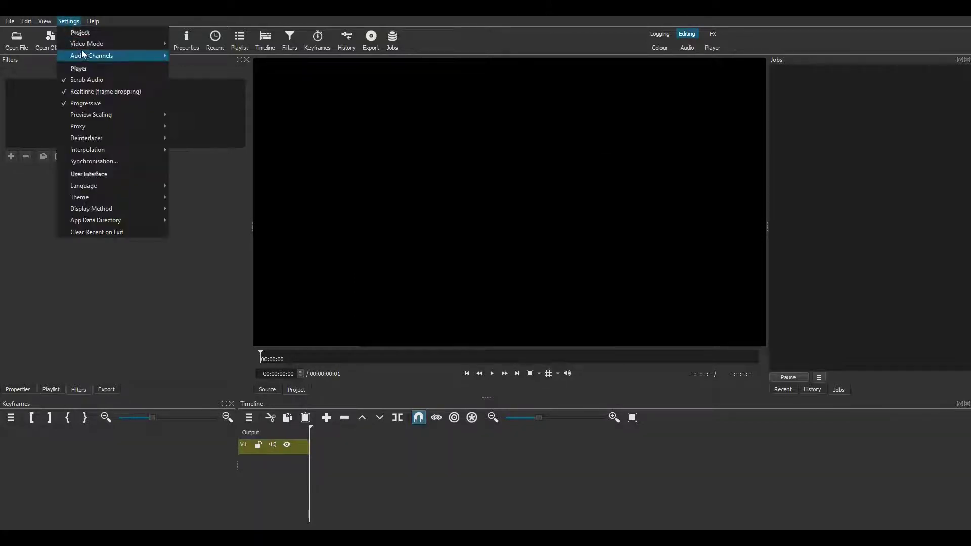
pyautogui.moveTo(84, 44)
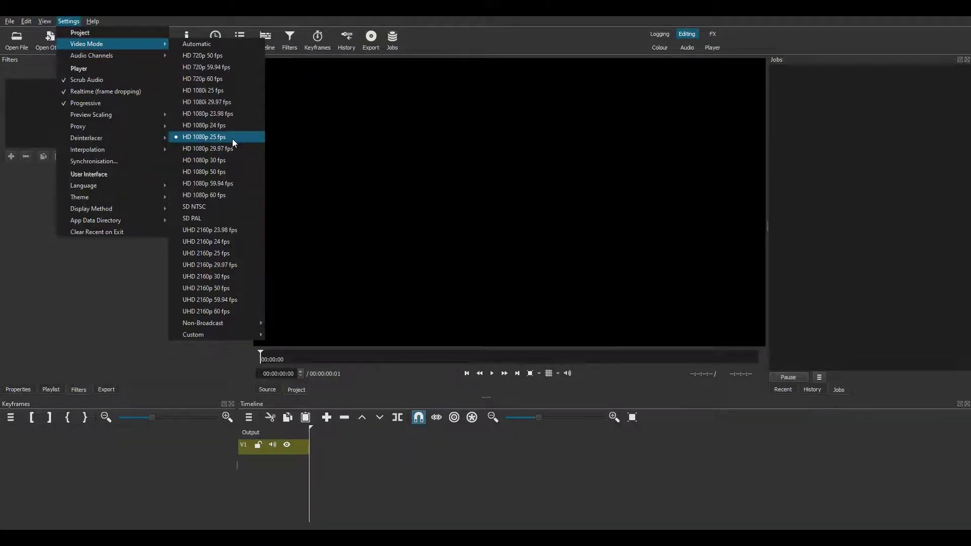
pyautogui.click(128, 275)
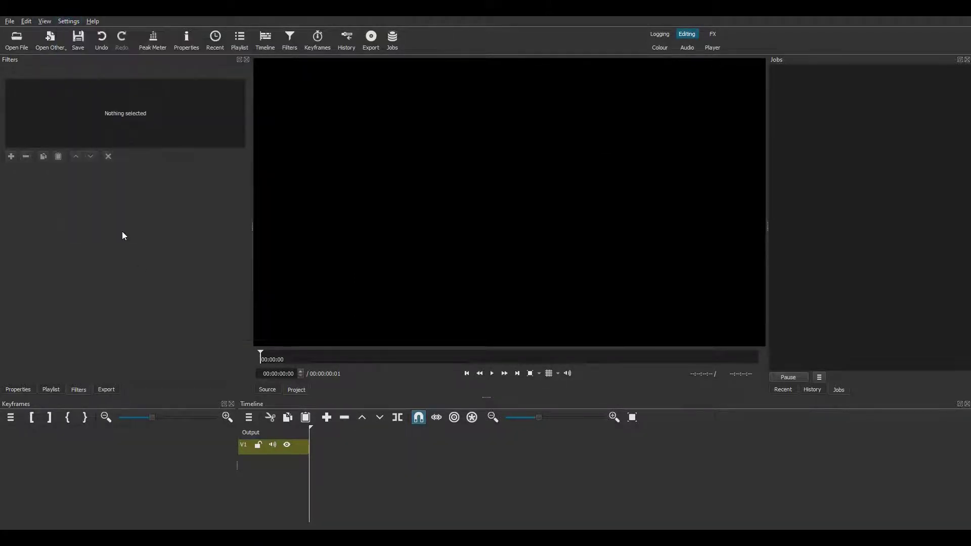
# - Load the US Open tennis highlights clip and place it on track V1
pyautogui.click(23, 41)
pyautogui.click(277, 109)
pyautogui.click(678, 359)
pyautogui.moveTo(506, 212); pyautogui.dragTo(483, 453)
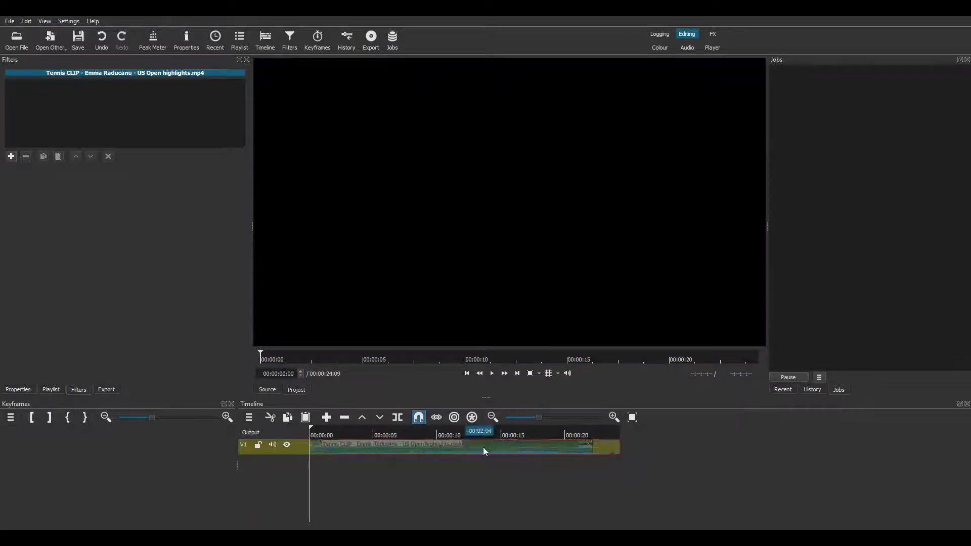
# - Zoom the timeline in and add extra empty video tracks with Ctrl+I
pyautogui.click(614, 418)
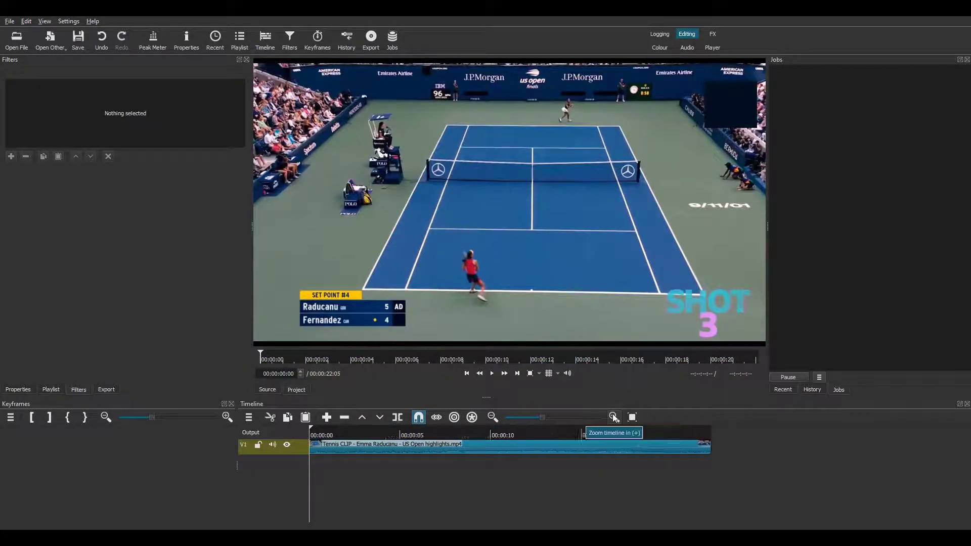
pyautogui.hotkey('ctrl', 'i')
pyautogui.hotkey('ctrl', 'i')
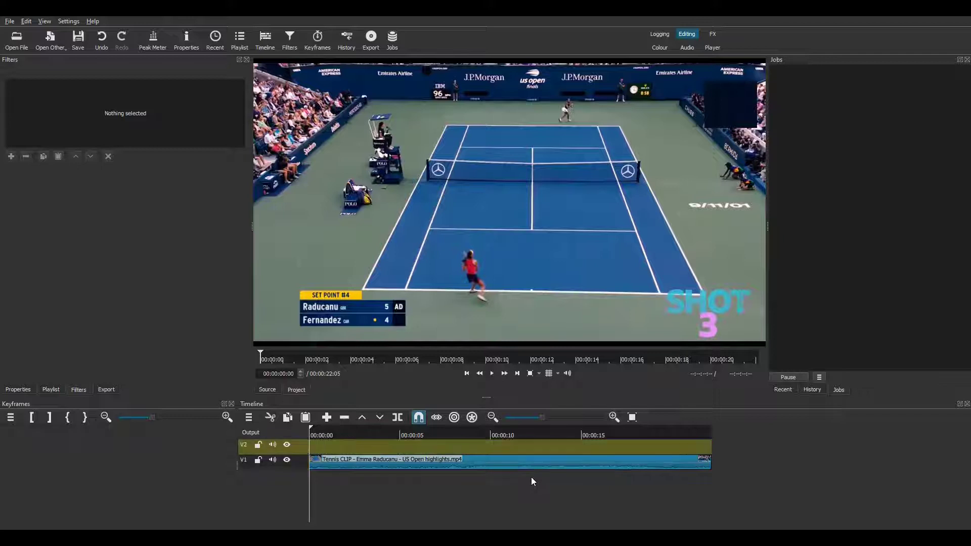
pyautogui.hotkey('ctrl', 'i')
pyautogui.hotkey('ctrl', 'i')
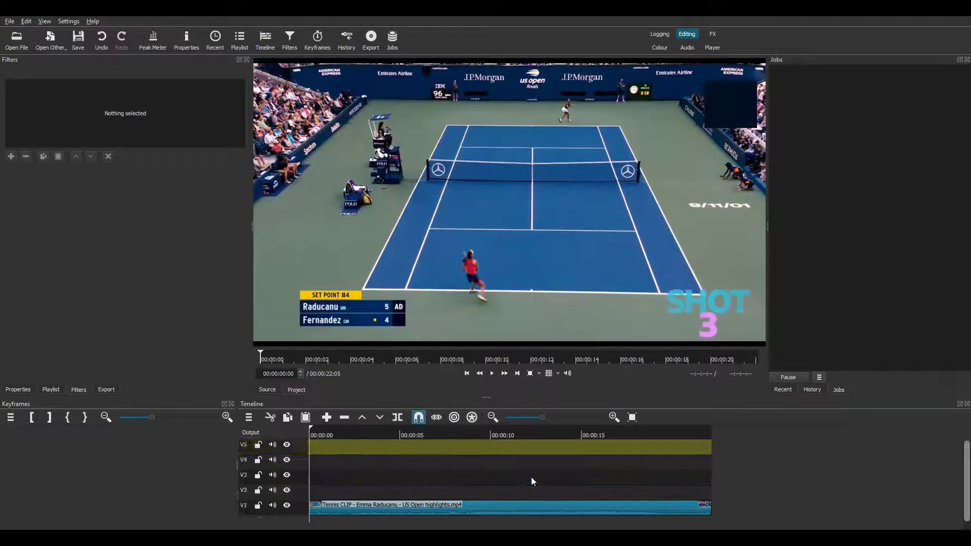
# - Trim the tennis clip's start to about 7 seconds
pyautogui.click(420, 433)
pyautogui.press('space')
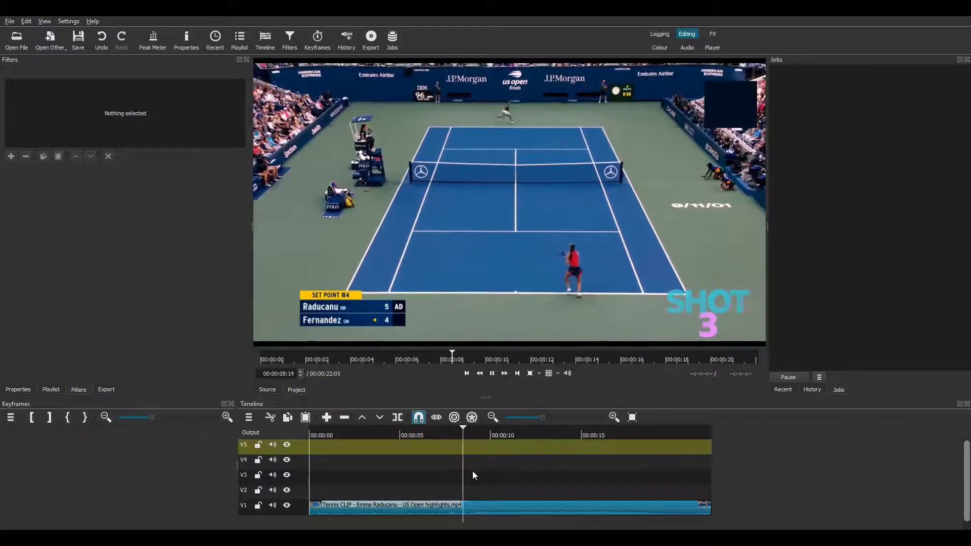
pyautogui.click(439, 434)
pyautogui.click(456, 508)
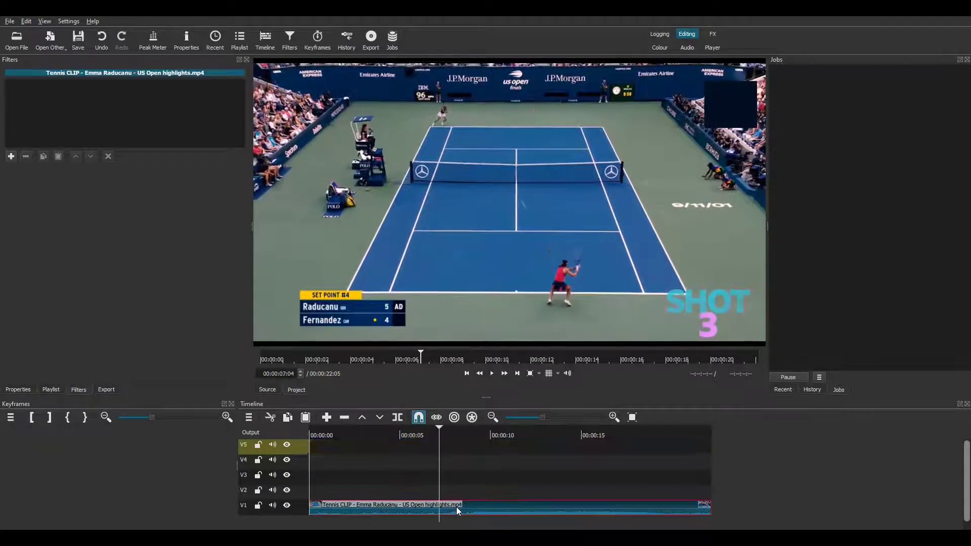
pyautogui.moveTo(457, 507); pyautogui.dragTo(587, 507)
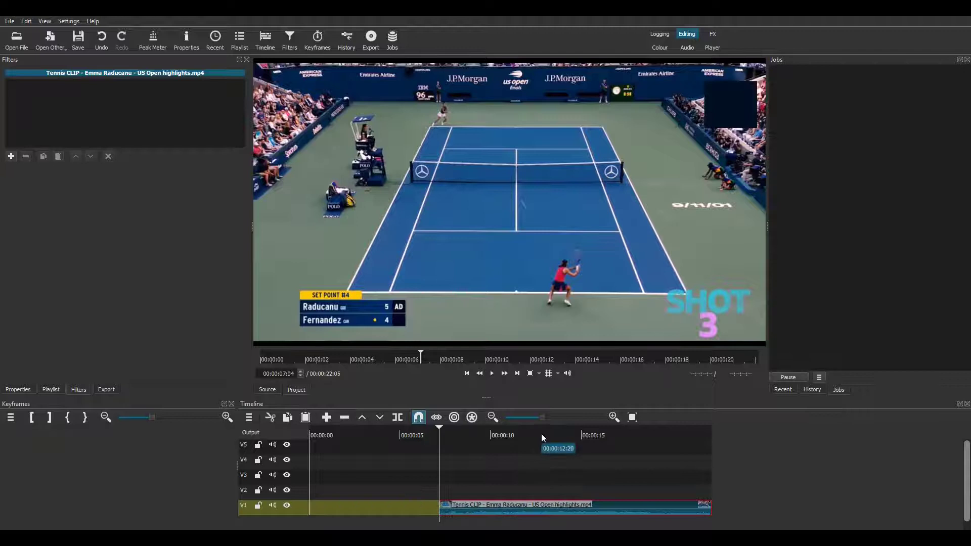
# - Trim the clip's end at about 18 seconds and move it to the timeline start
pyautogui.click(541, 434)
pyautogui.press('space')
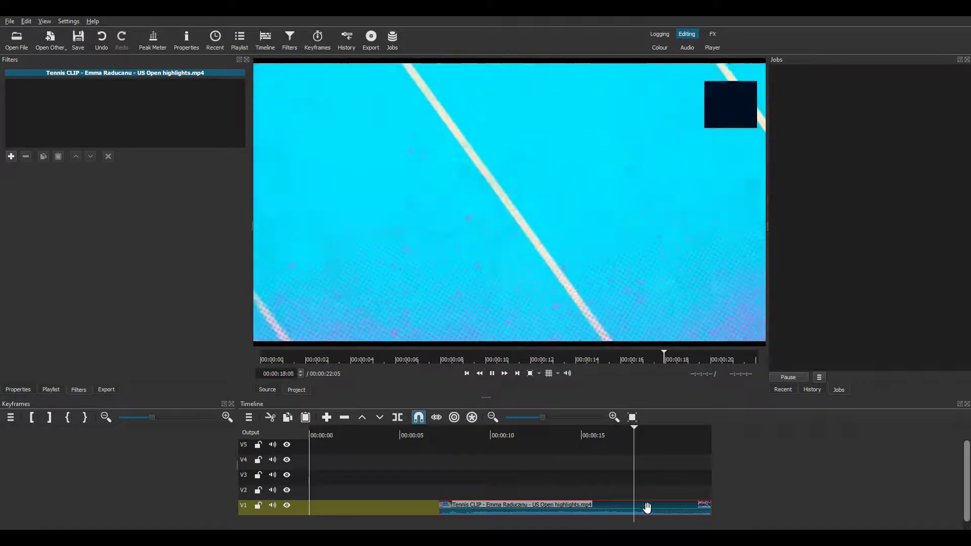
pyautogui.press('o')
pyautogui.moveTo(614, 510); pyautogui.dragTo(467, 514)
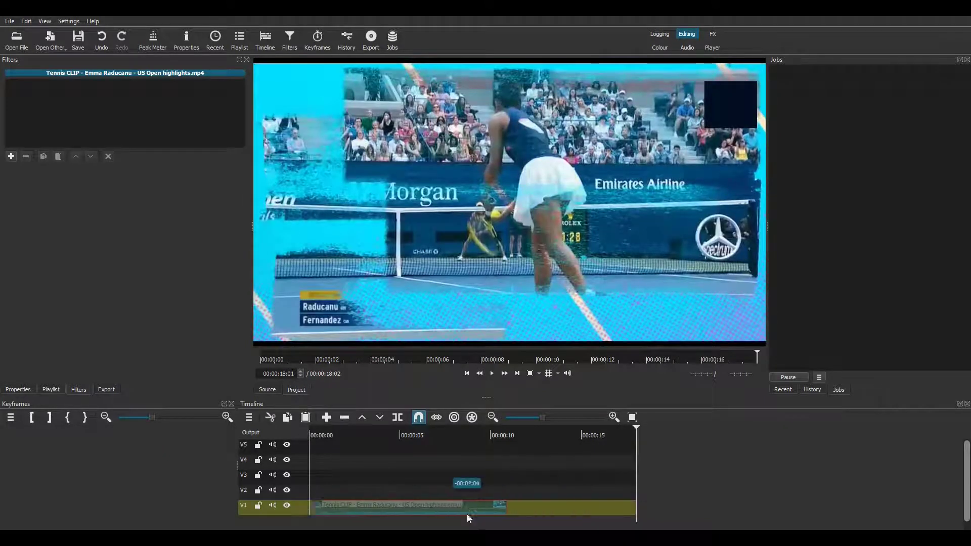
# - Detach the tennis clip's audio onto its own track
pyautogui.rightClick(424, 510)
pyautogui.moveTo(509, 497)
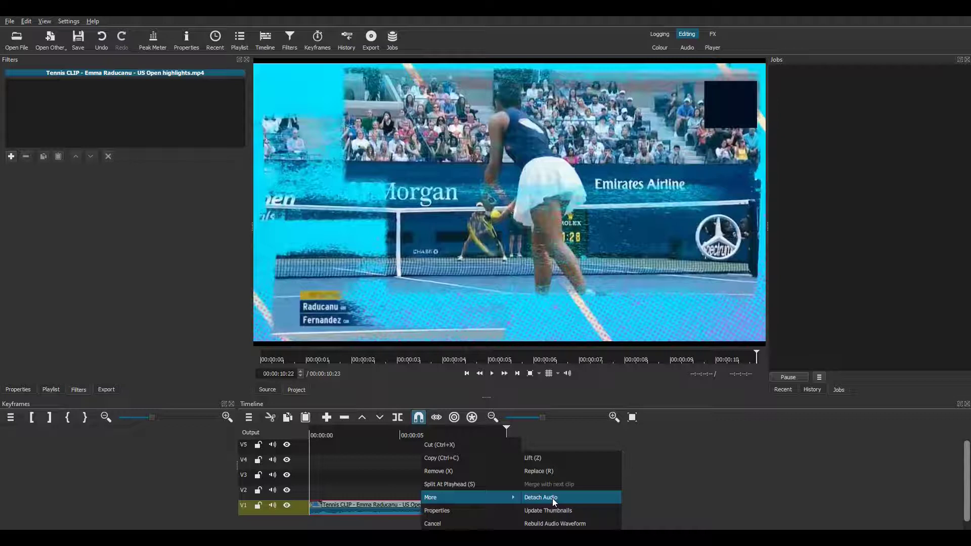
pyautogui.click(552, 499)
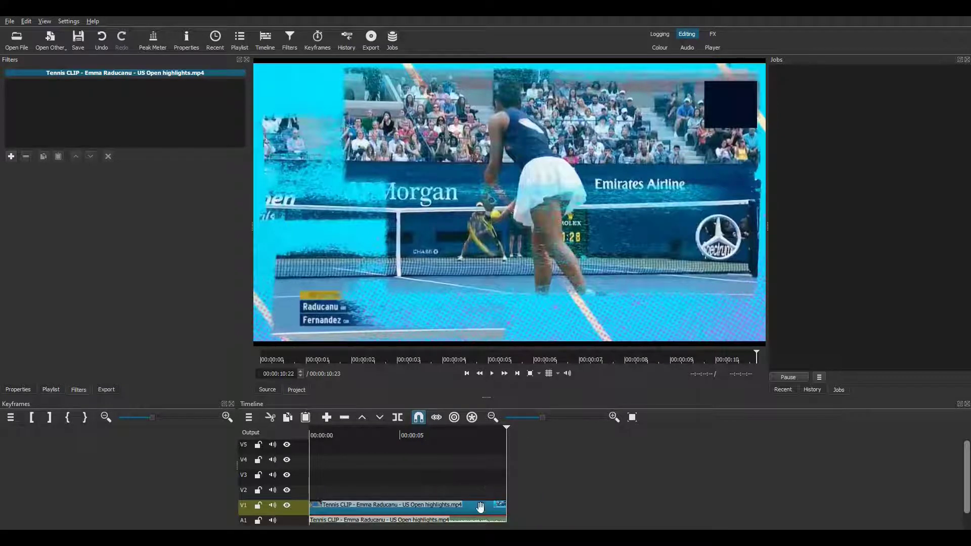
# - Split the V1 video at 00:00:06:14 and delete the part after the split
pyautogui.hotkey('ctrl', '=')
pyautogui.moveTo(489, 387); pyautogui.dragTo(489, 351)
pyautogui.click(420, 395)
pyautogui.click(554, 380)
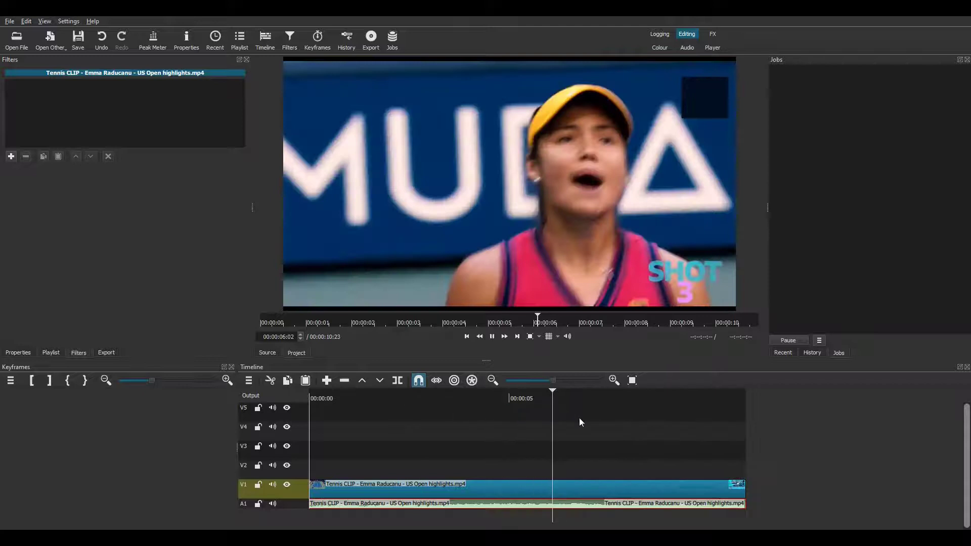
pyautogui.press('space')
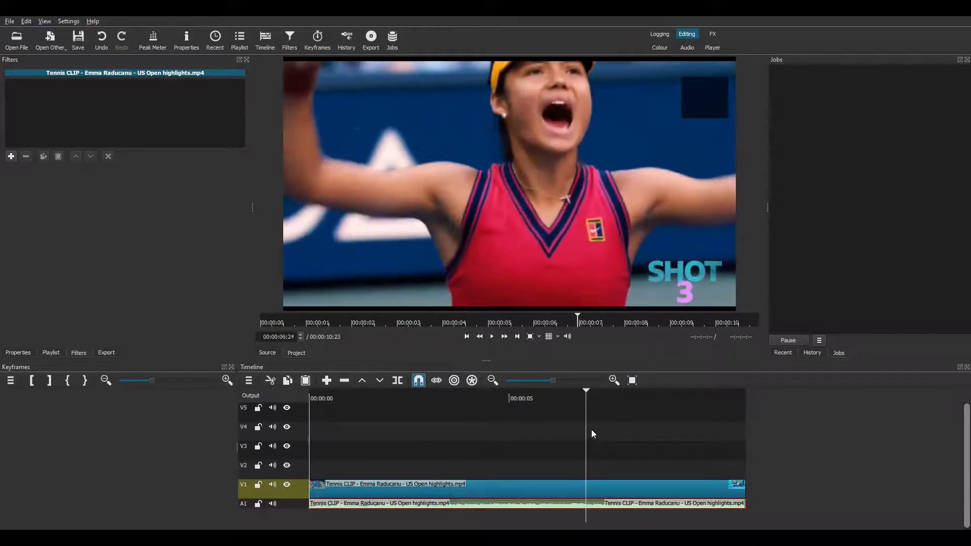
pyautogui.click(572, 397)
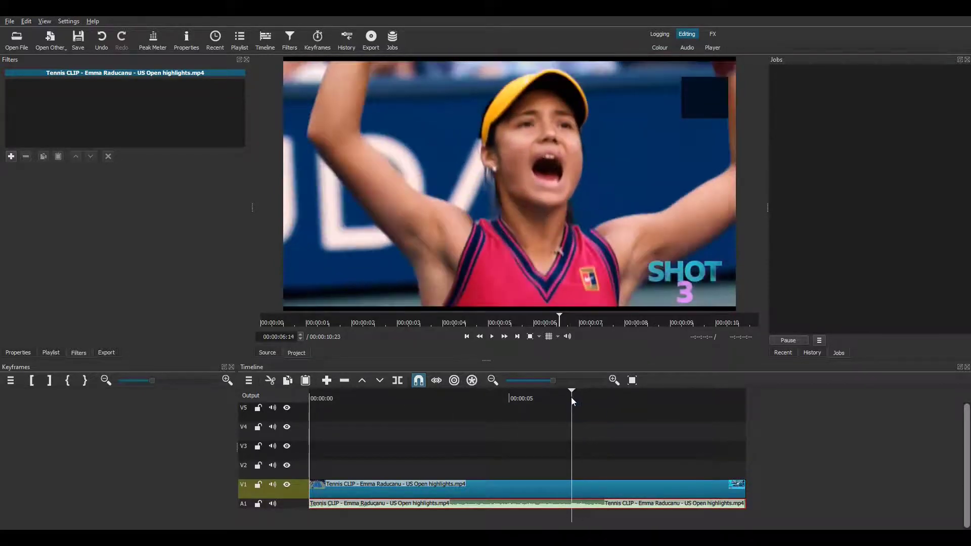
pyautogui.click(575, 490)
pyautogui.press('s')
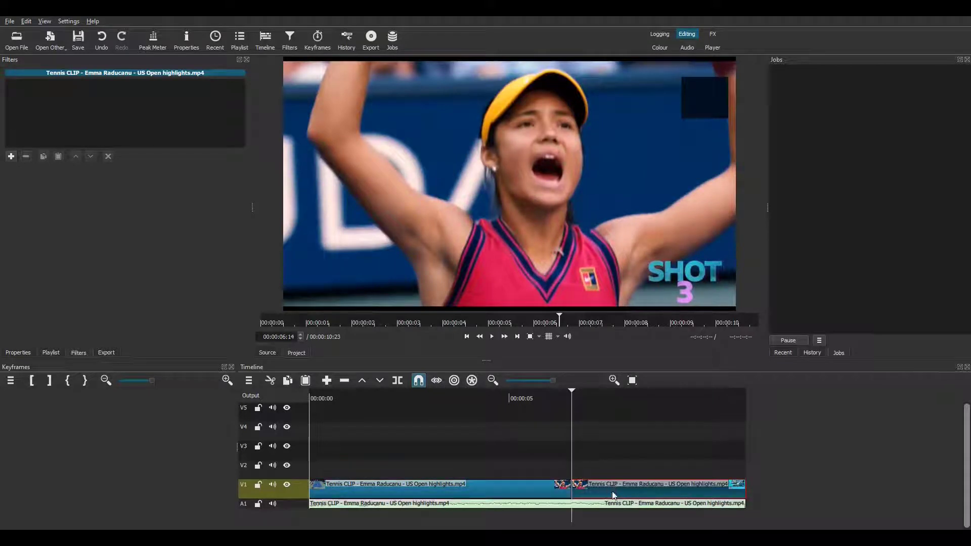
pyautogui.press('Delete')
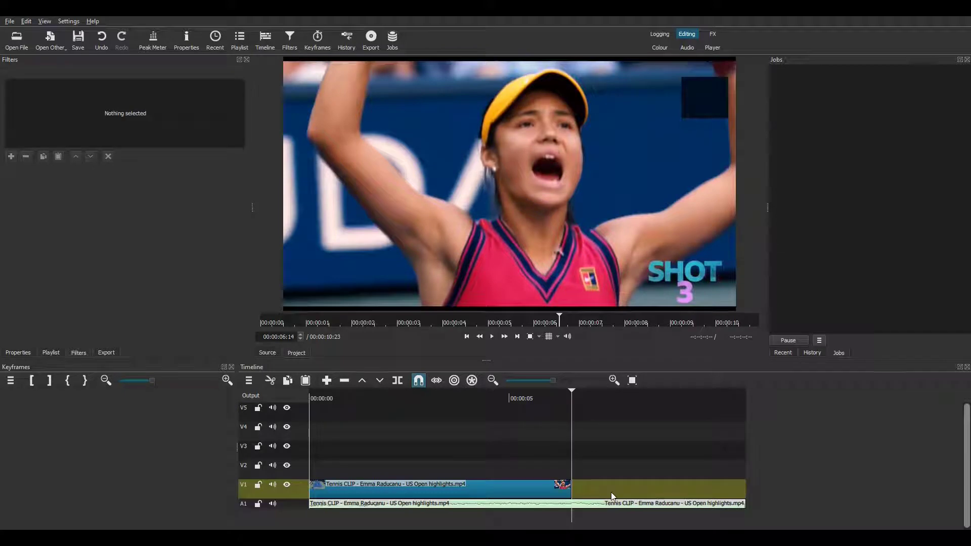
# - Export the frame at the cut as Frame 01.png
pyautogui.click(14, 23)
pyautogui.click(31, 115)
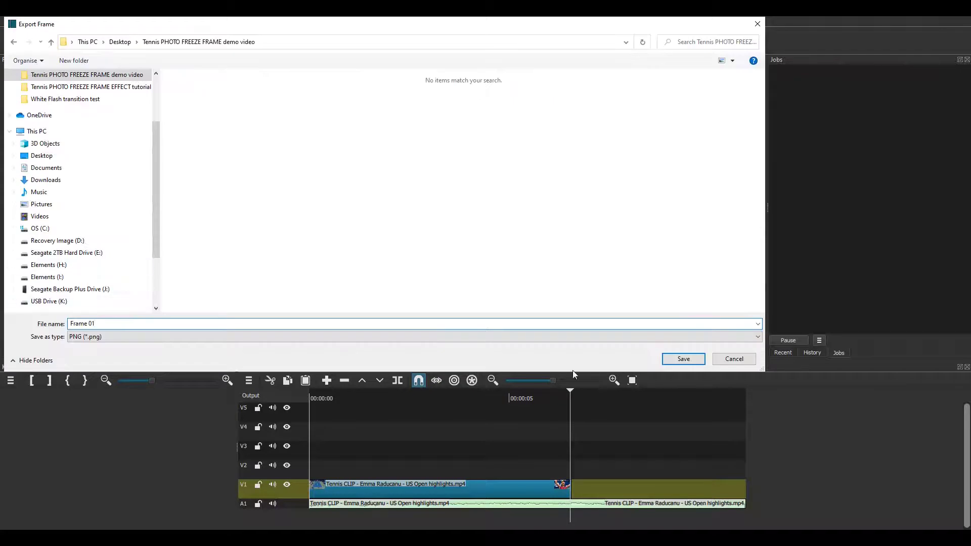
pyautogui.click(700, 360)
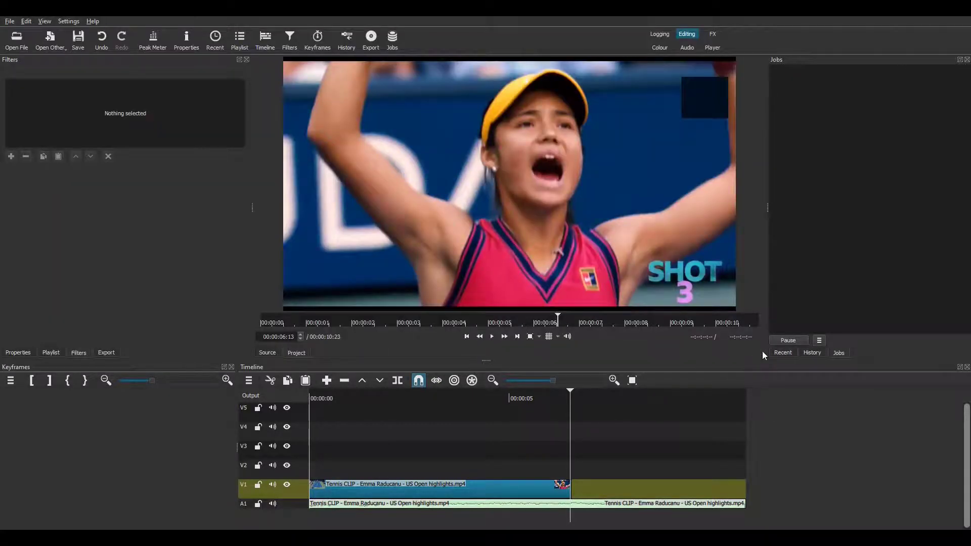
# - Place Frame 01.png on V2 right after the cut and play back the freeze moment
pyautogui.click(776, 353)
pyautogui.doubleClick(795, 82)
pyautogui.moveTo(533, 192); pyautogui.dragTo(615, 487)
pyautogui.click(560, 405)
pyautogui.press('space')
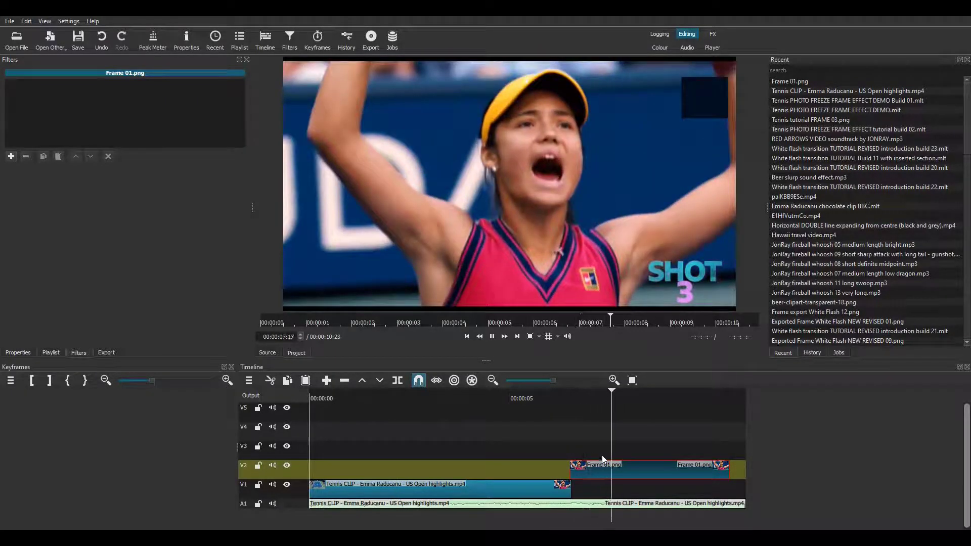
# - Create a black colour clip and place it on V3 above the Frame 01.png still
pyautogui.press('space')
pyautogui.click(599, 469)
pyautogui.click(607, 469)
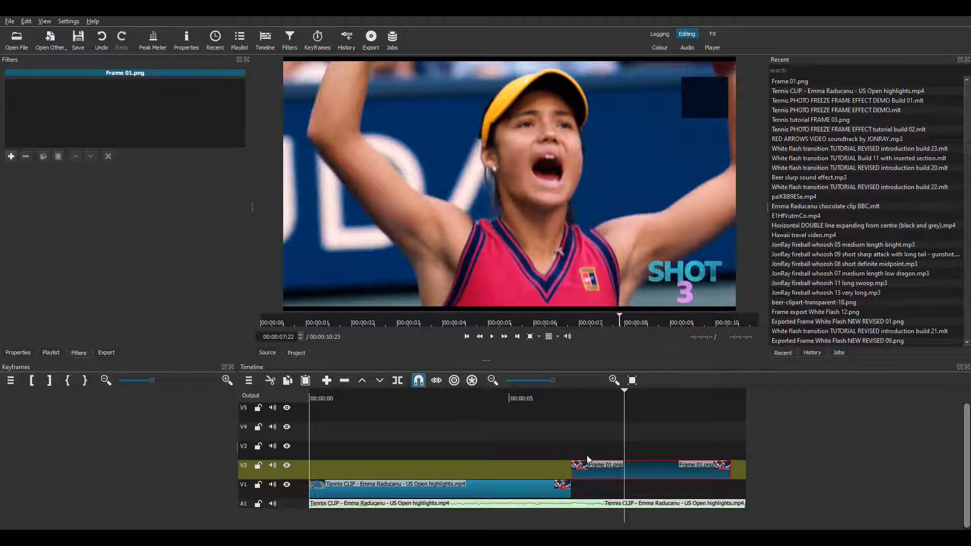
pyautogui.click(54, 47)
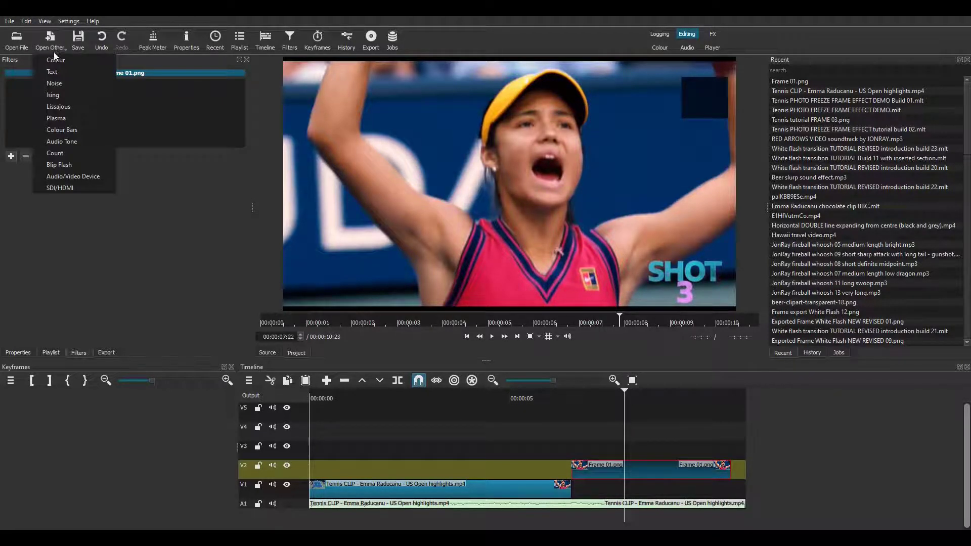
pyautogui.click(51, 60)
pyautogui.click(404, 245)
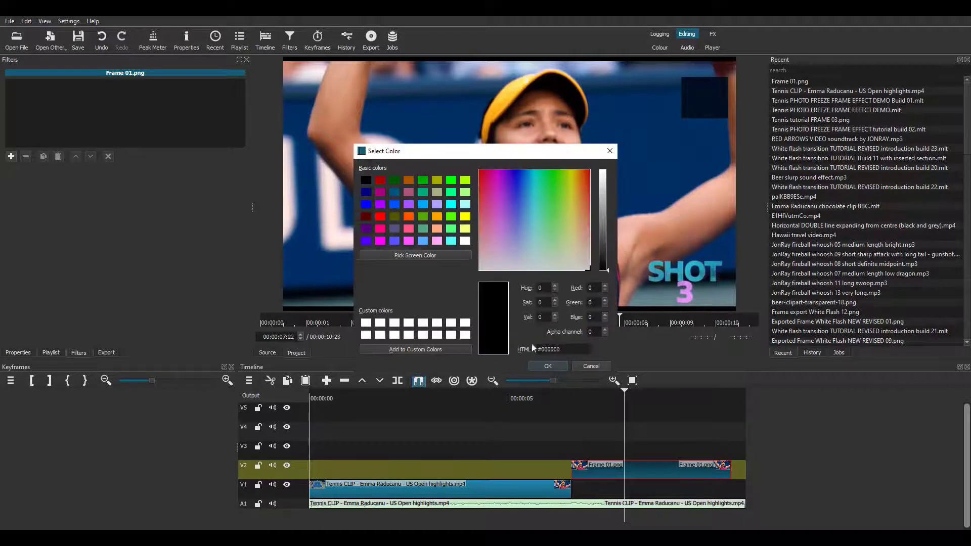
pyautogui.click(537, 366)
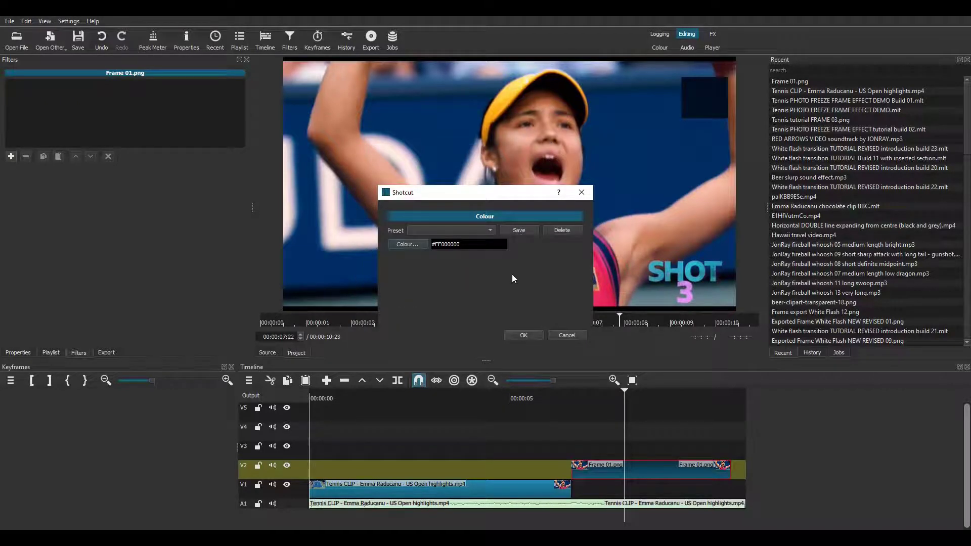
pyautogui.click(523, 336)
pyautogui.moveTo(502, 290); pyautogui.dragTo(611, 463)
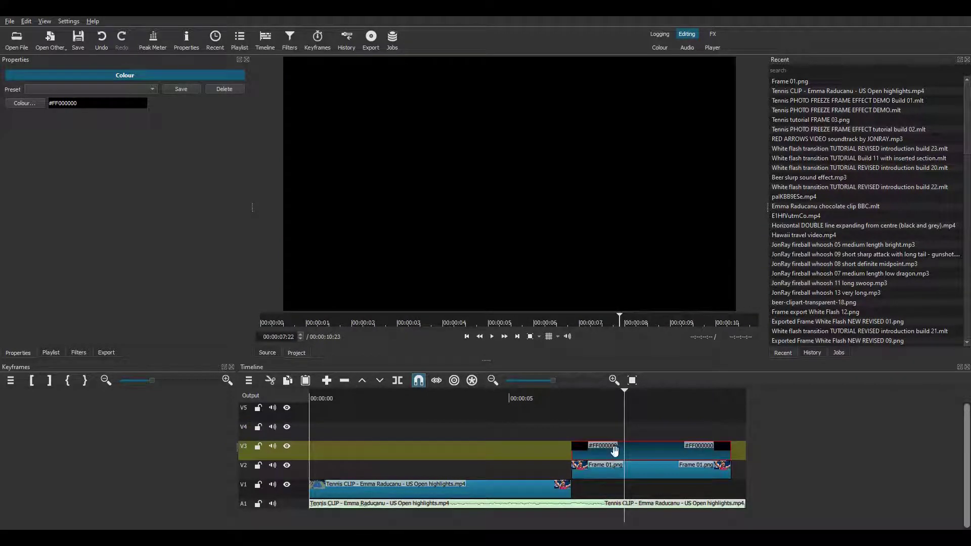
# - Add an Opacity filter to the black clip with Level 77%
pyautogui.click(79, 353)
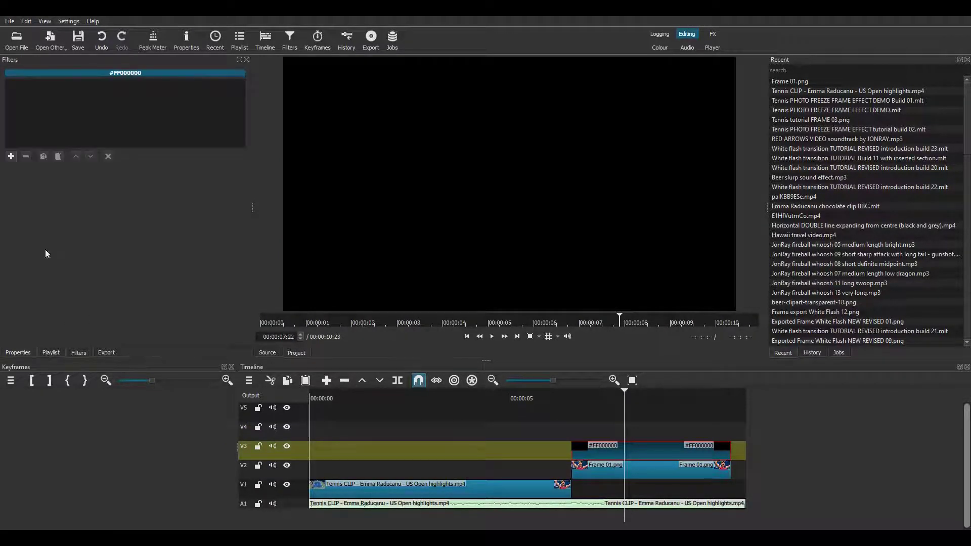
pyautogui.click(11, 157)
pyautogui.write('opa')
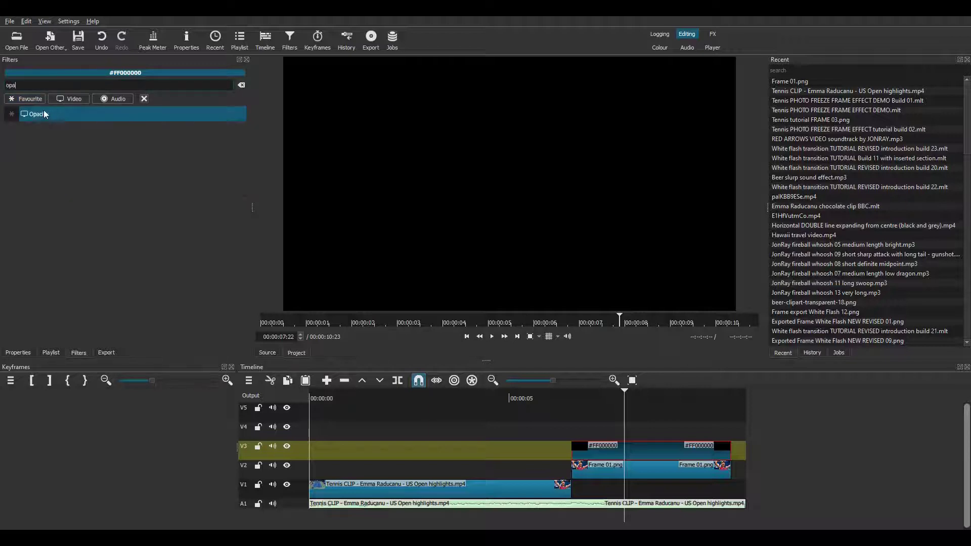
pyautogui.click(44, 114)
pyautogui.click(118, 198)
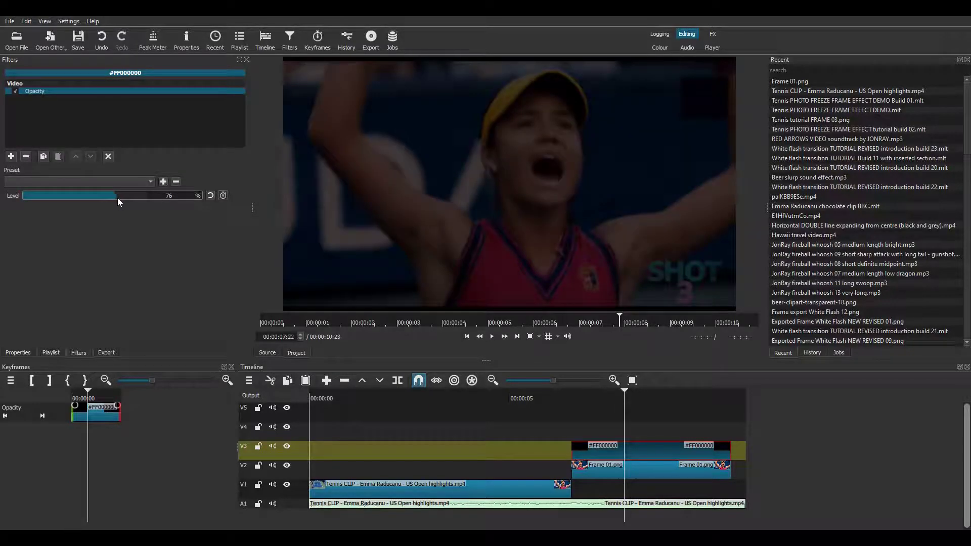
pyautogui.click(8, 22)
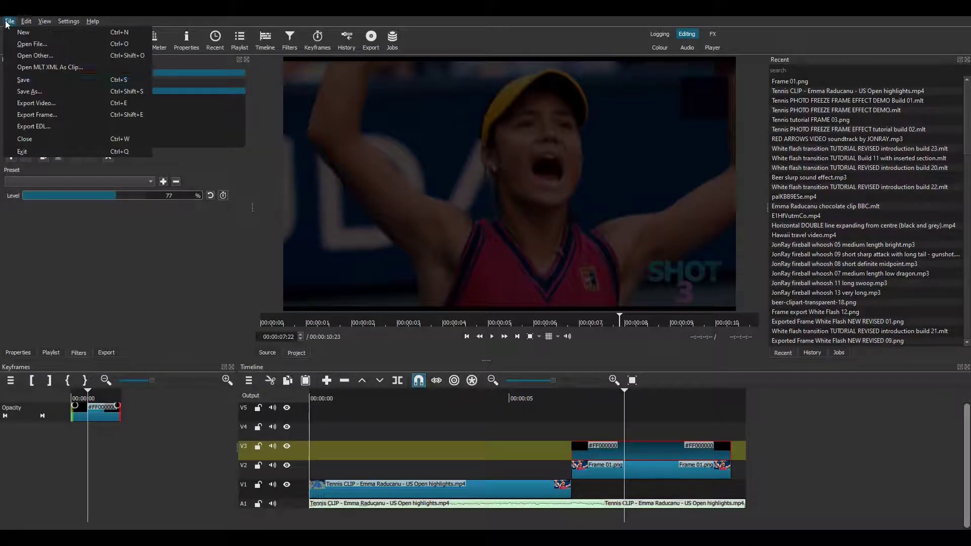
# - Export the dimmed still frame as Frame 02.png
pyautogui.click(29, 118)
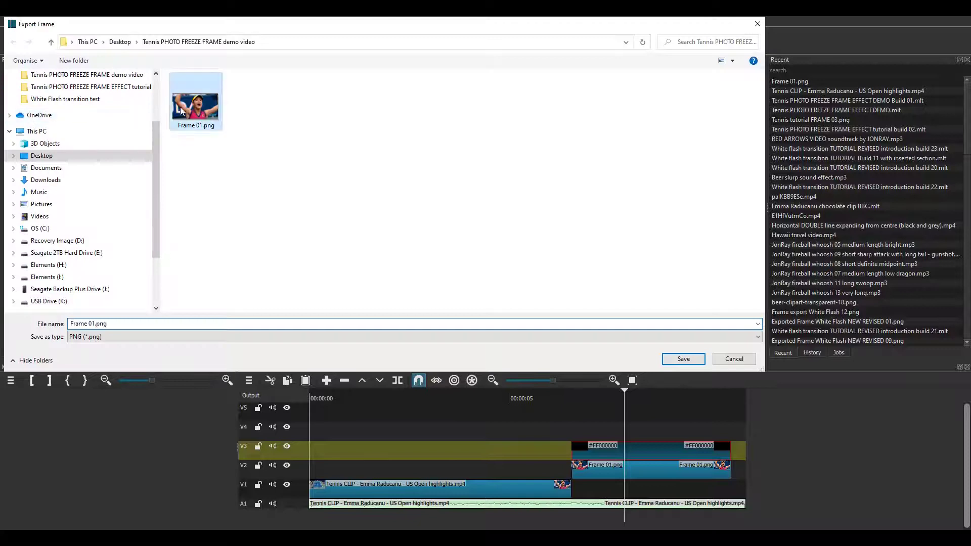
pyautogui.click(85, 327)
pyautogui.click(93, 324)
pyautogui.press('BackSpace')
pyautogui.write('2')
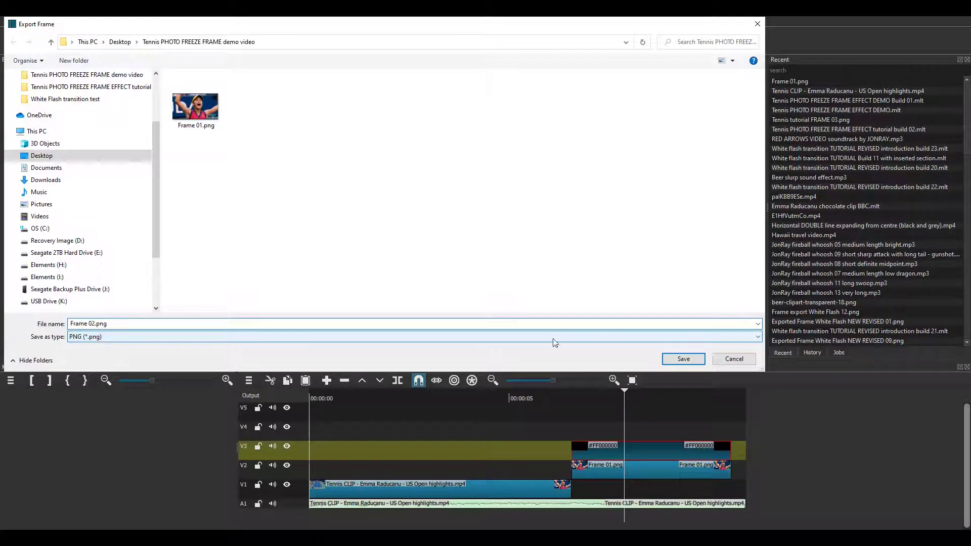
pyautogui.click(662, 359)
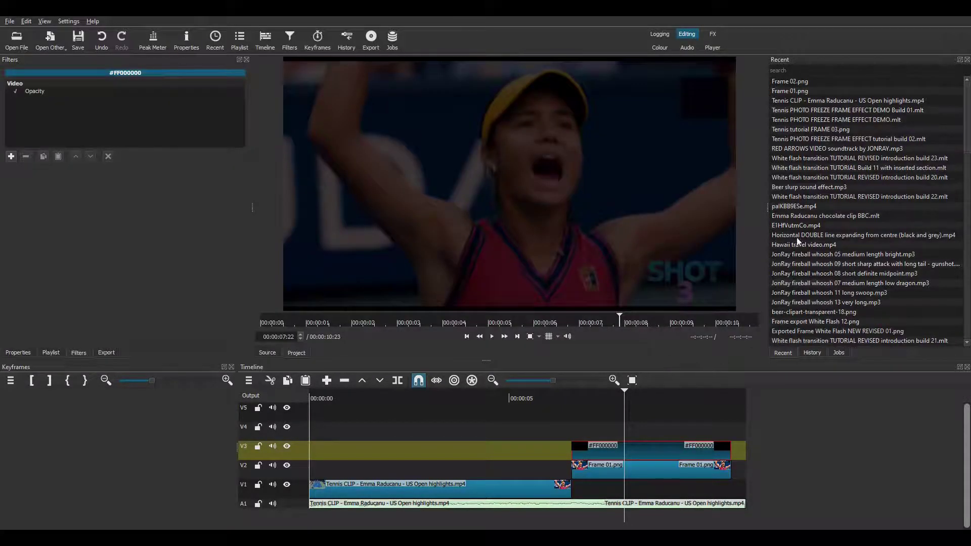
# - Open Frame 02.png from recent files and drop it onto the timeline
pyautogui.click(787, 84)
pyautogui.doubleClick(788, 84)
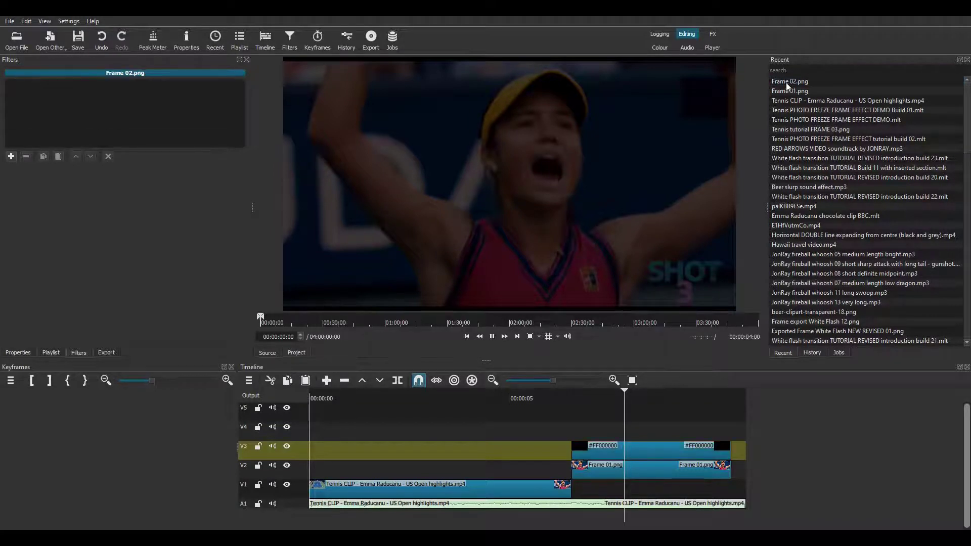
pyautogui.moveTo(474, 194); pyautogui.dragTo(590, 509)
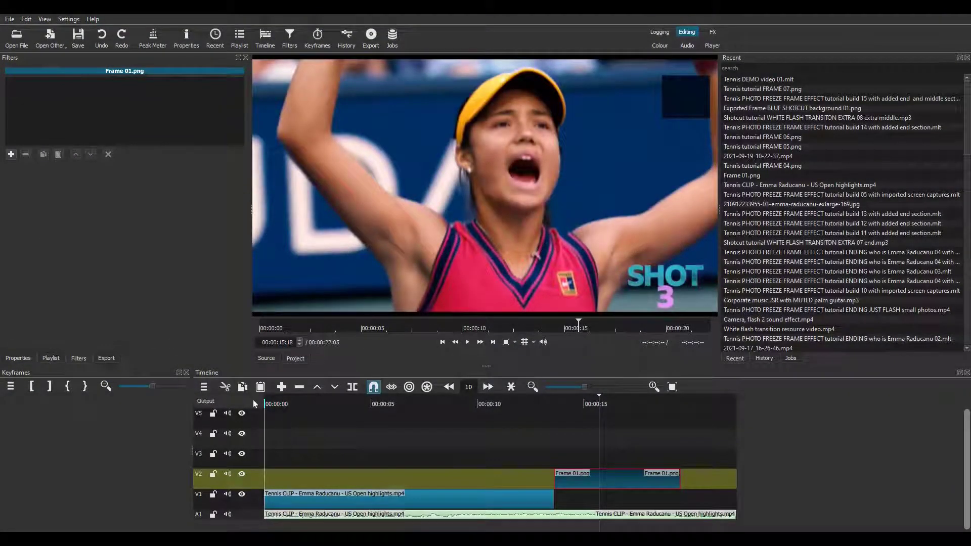
# - Overwrite a Frame 01.png copy at 00:00:19:23, dim it to 38.7% brightness, and move it onto V1
pyautogui.click(689, 408)
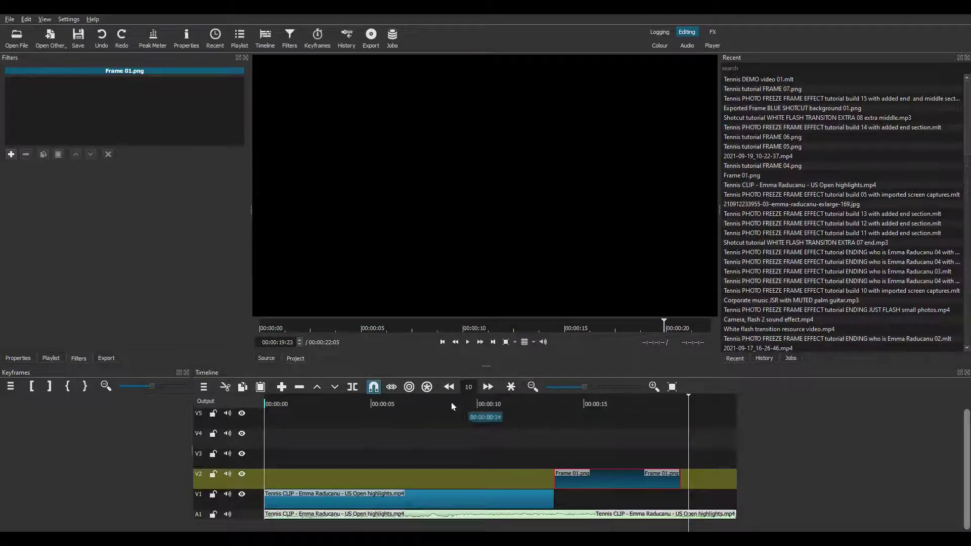
pyautogui.click(333, 388)
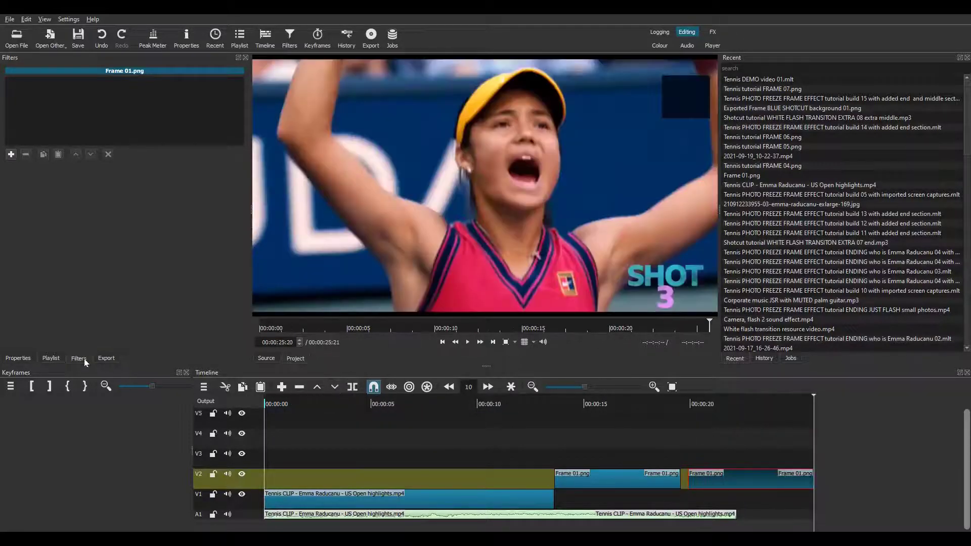
pyautogui.click(11, 154)
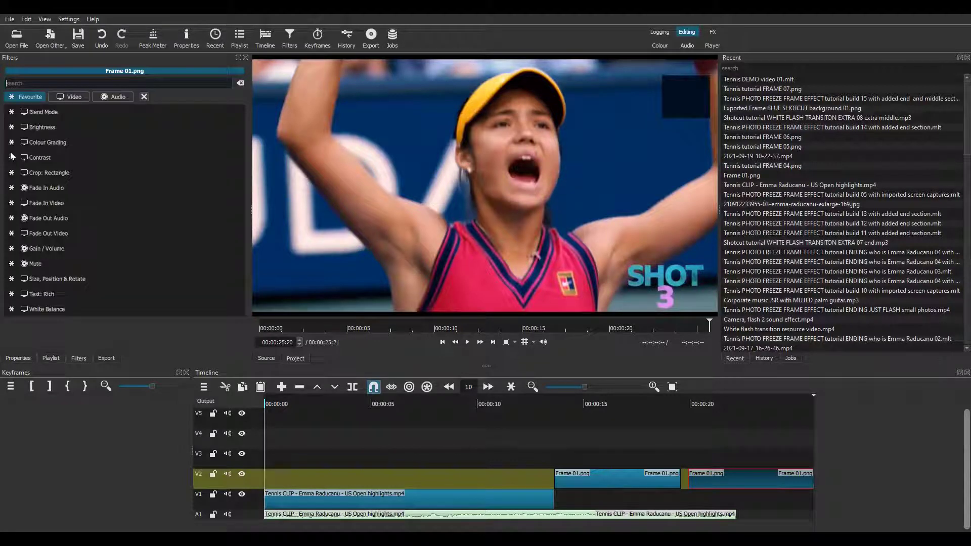
pyautogui.write('bright')
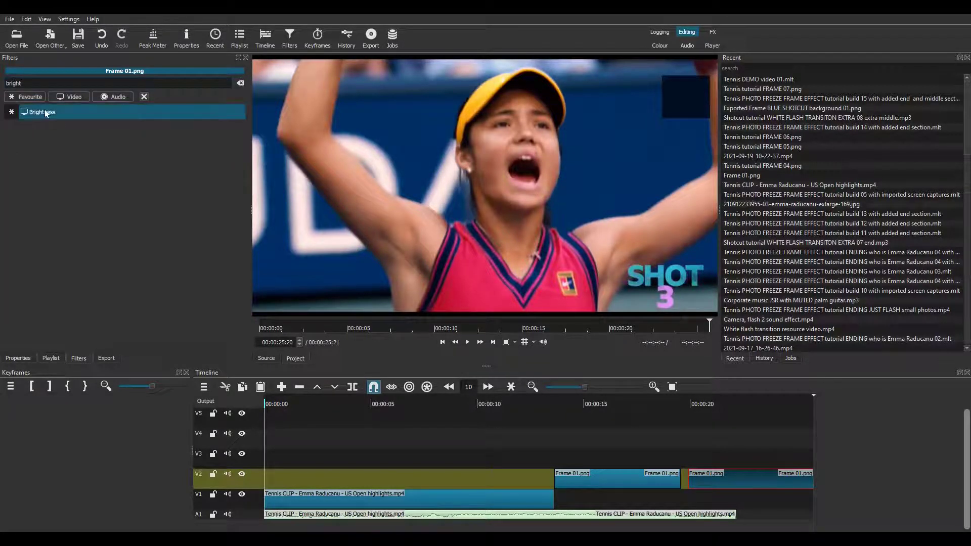
pyautogui.click(43, 112)
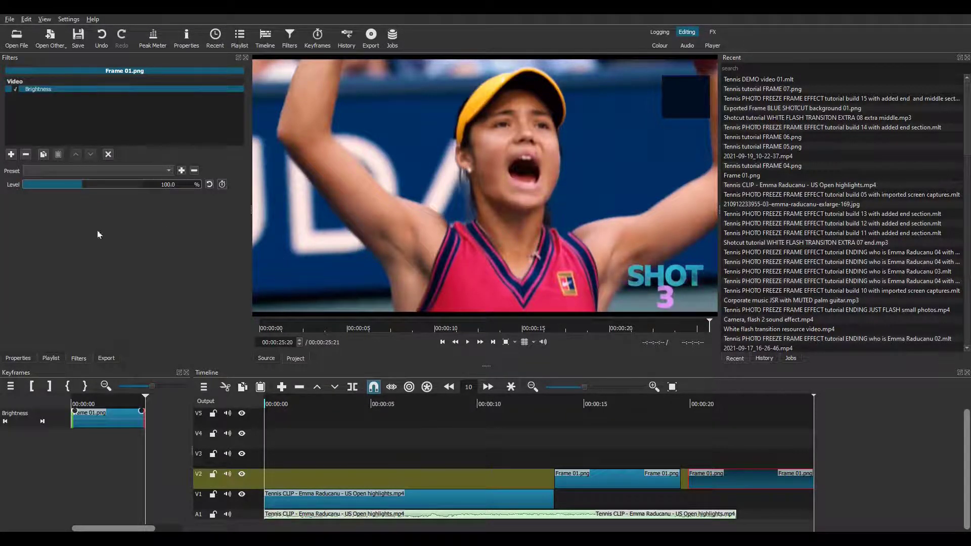
pyautogui.moveTo(76, 188); pyautogui.dragTo(46, 188)
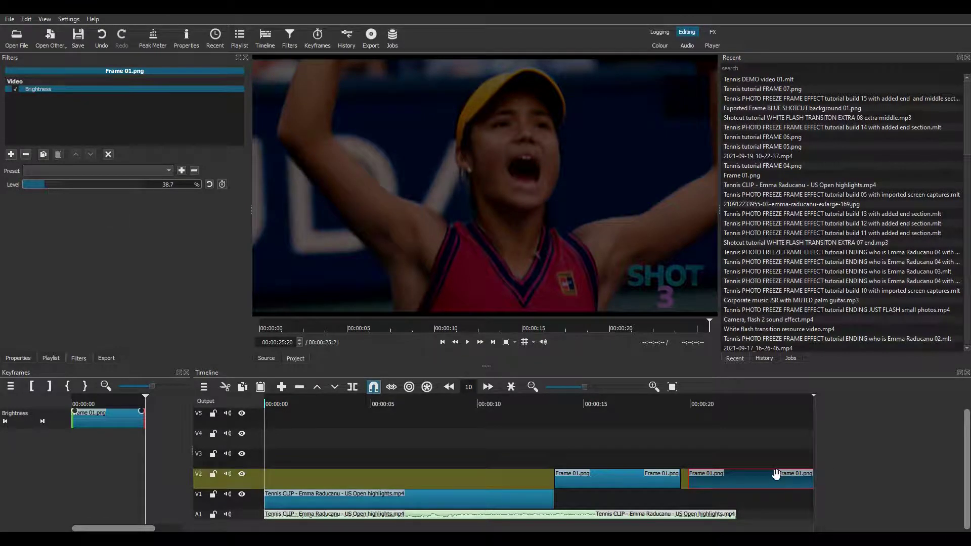
pyautogui.moveTo(774, 476); pyautogui.dragTo(634, 496)
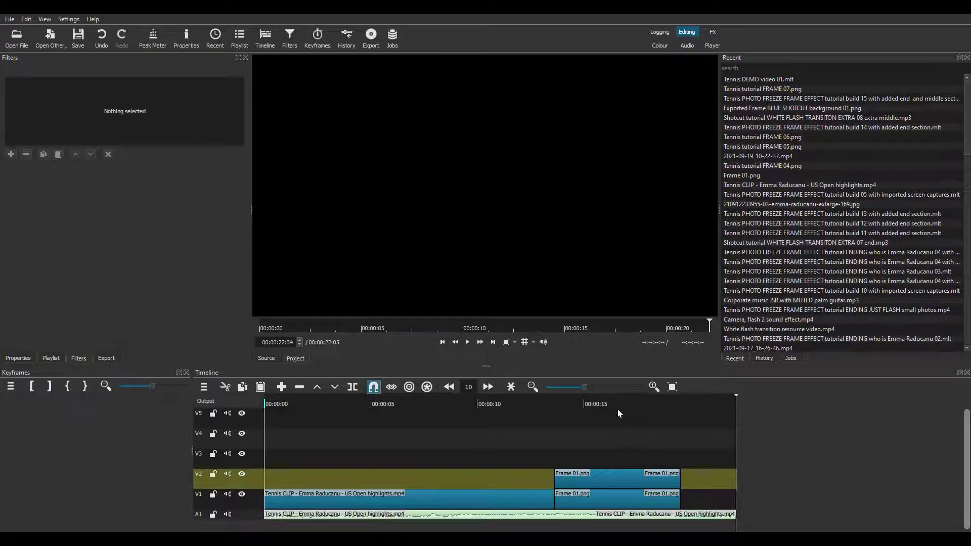
pyautogui.click(617, 405)
# - Create a black colour clip and place it on V3 above the freeze frame
pyautogui.click(52, 46)
pyautogui.click(71, 66)
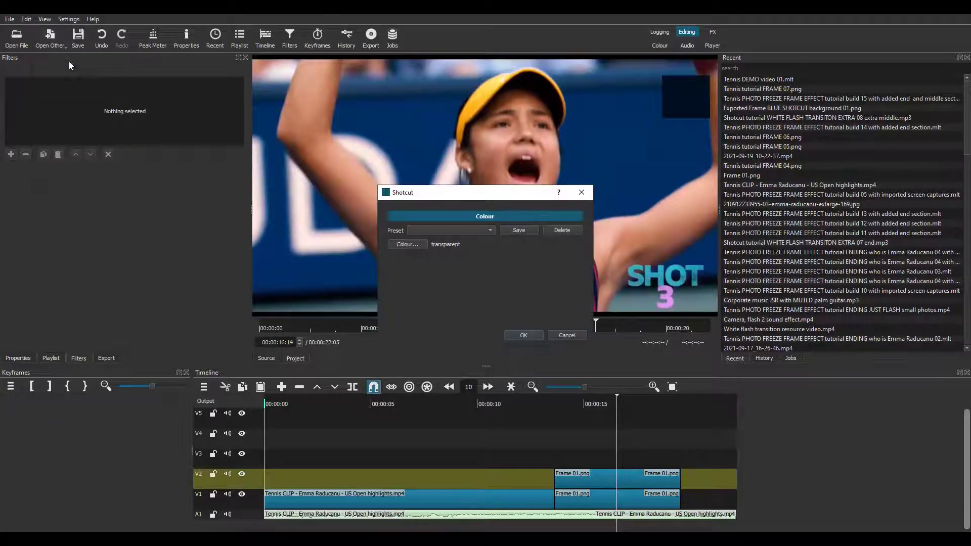
pyautogui.click(417, 249)
pyautogui.click(548, 365)
pyautogui.click(536, 335)
pyautogui.moveTo(470, 272); pyautogui.dragTo(677, 459)
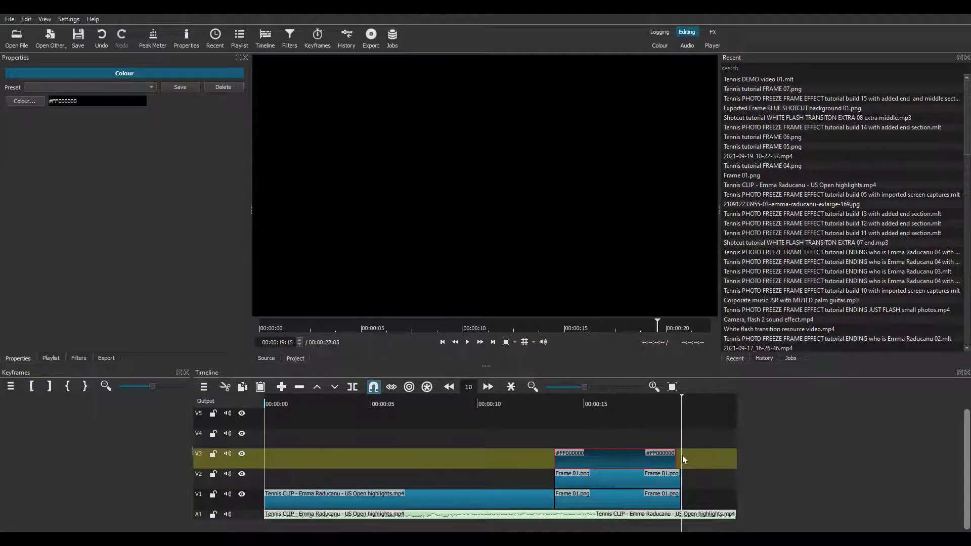
# - Add an Opacity filter to the black V3 clip for a 60% level
pyautogui.click(79, 359)
pyautogui.click(11, 155)
pyautogui.write('opacity')
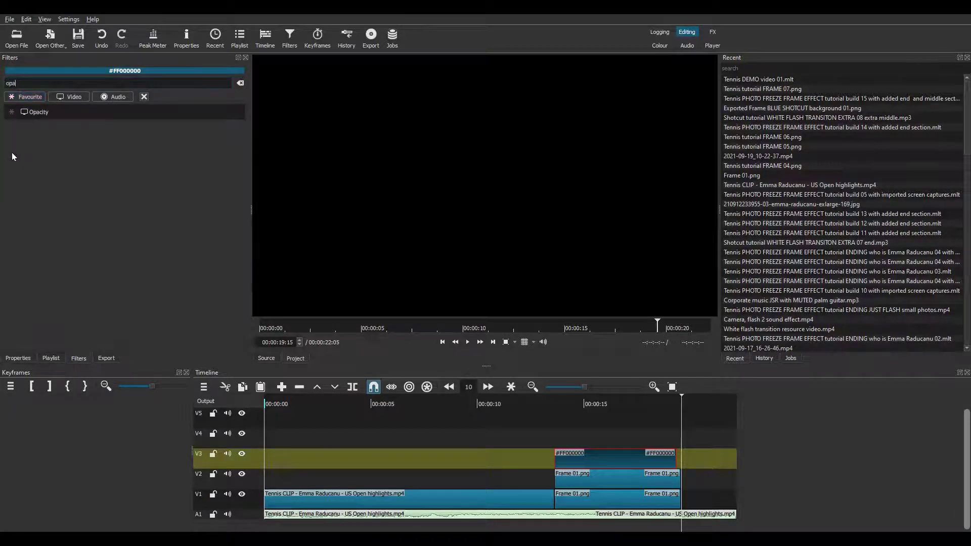
pyautogui.click(76, 115)
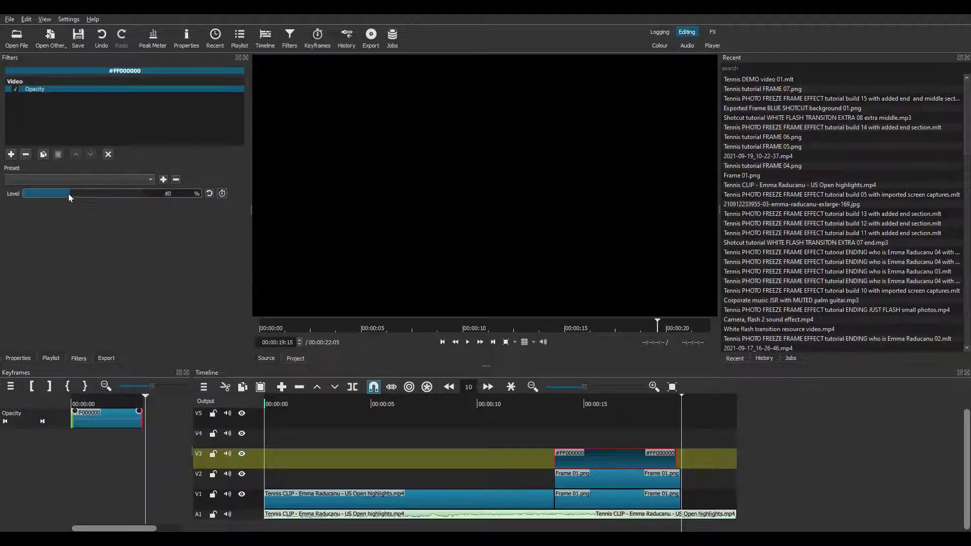
pyautogui.click(616, 402)
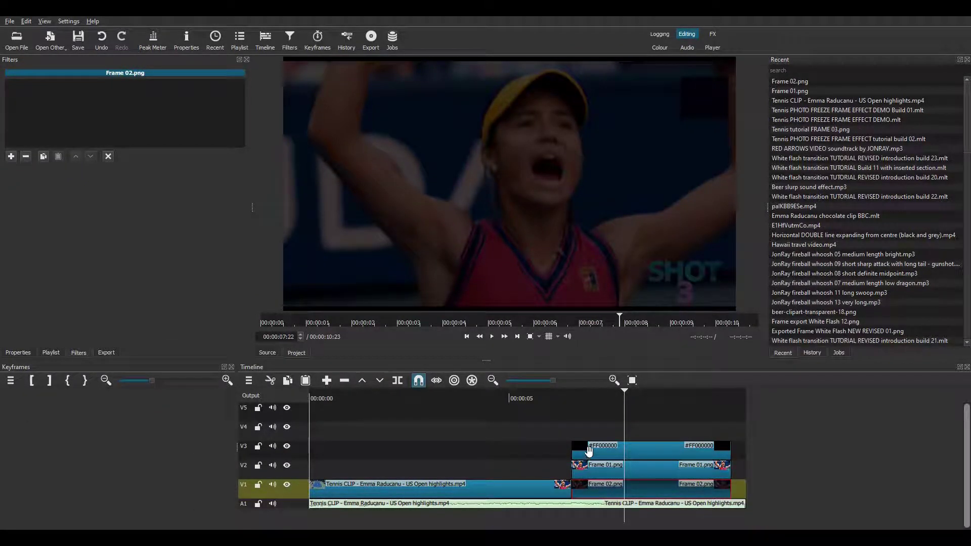
# - Select the black #FF000000 clip and show a 20-pixel grid over the preview
pyautogui.click(589, 451)
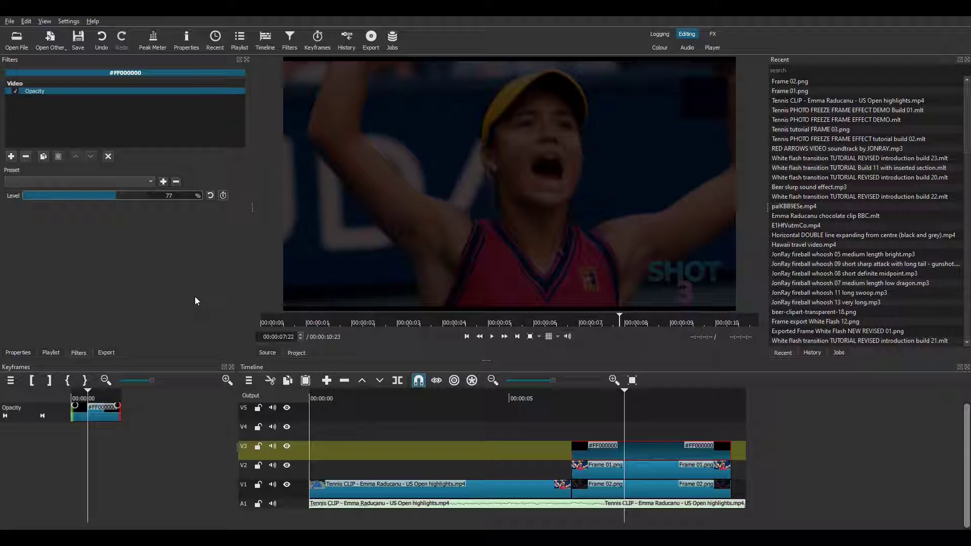
pyautogui.click(558, 337)
pyautogui.click(565, 396)
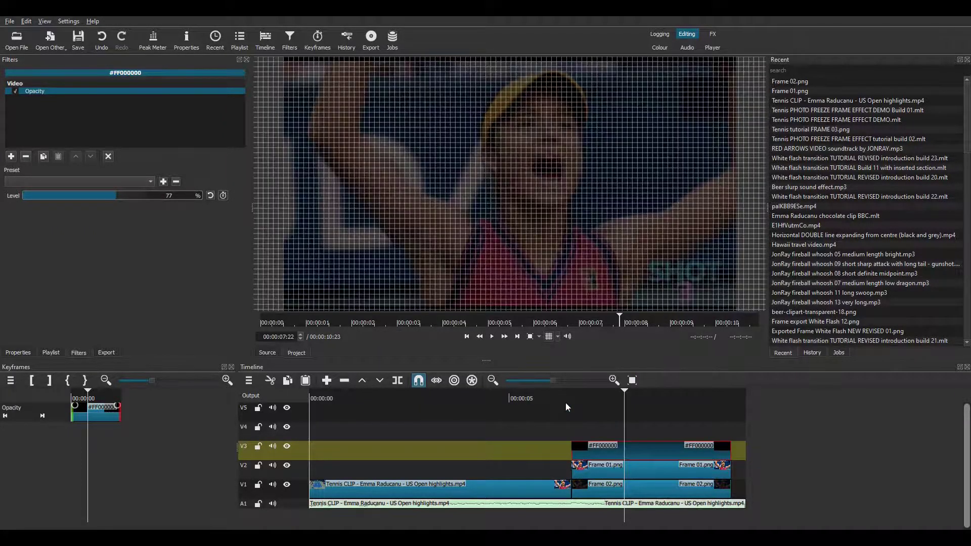
# - Shrink the black layer to 730×751 with Size, Position & Rotate and move it to V4
pyautogui.click(11, 158)
pyautogui.click(53, 163)
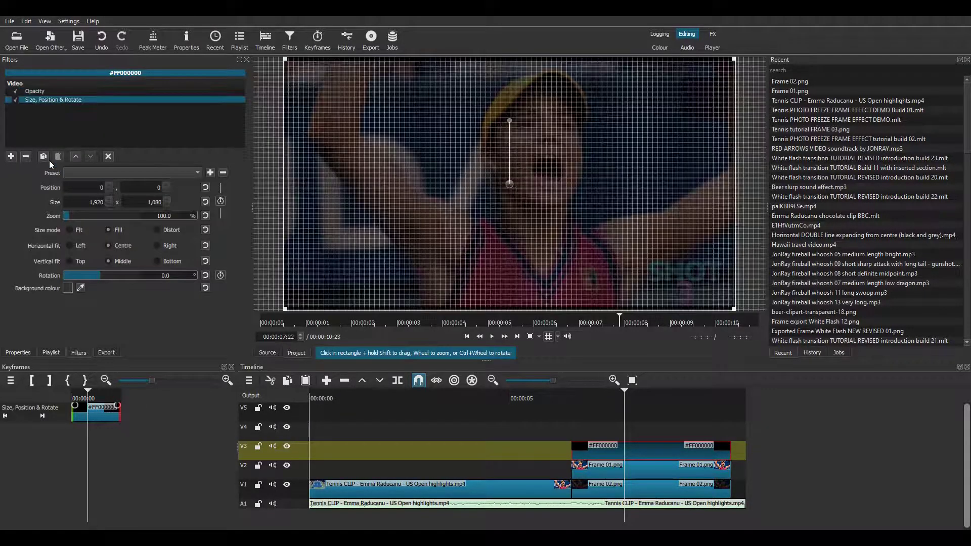
pyautogui.click(162, 232)
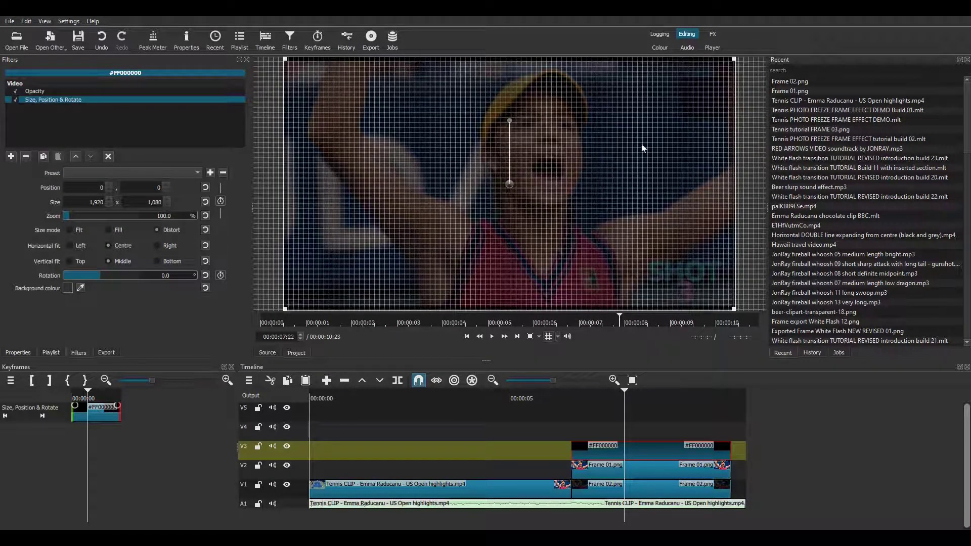
pyautogui.moveTo(731, 59); pyautogui.dragTo(626, 68)
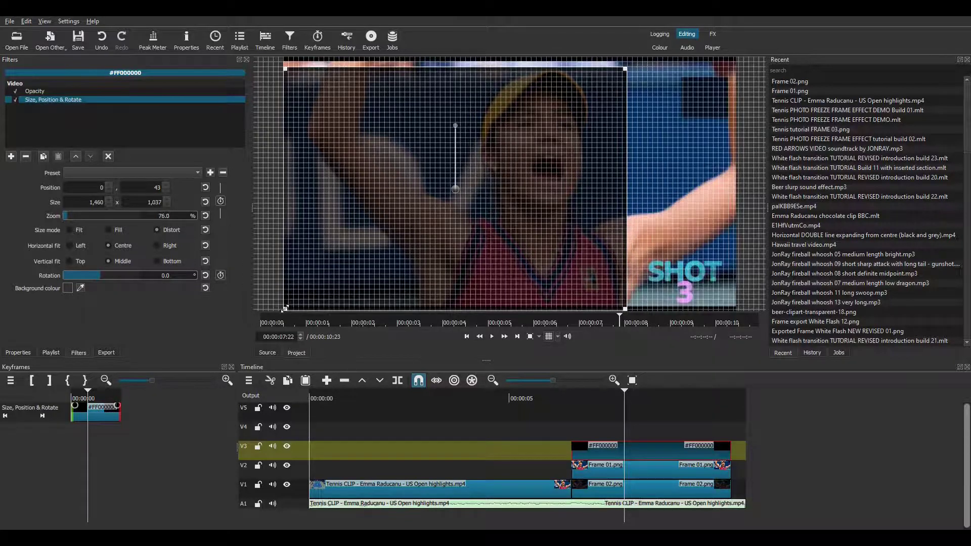
pyautogui.moveTo(288, 307); pyautogui.dragTo(457, 242)
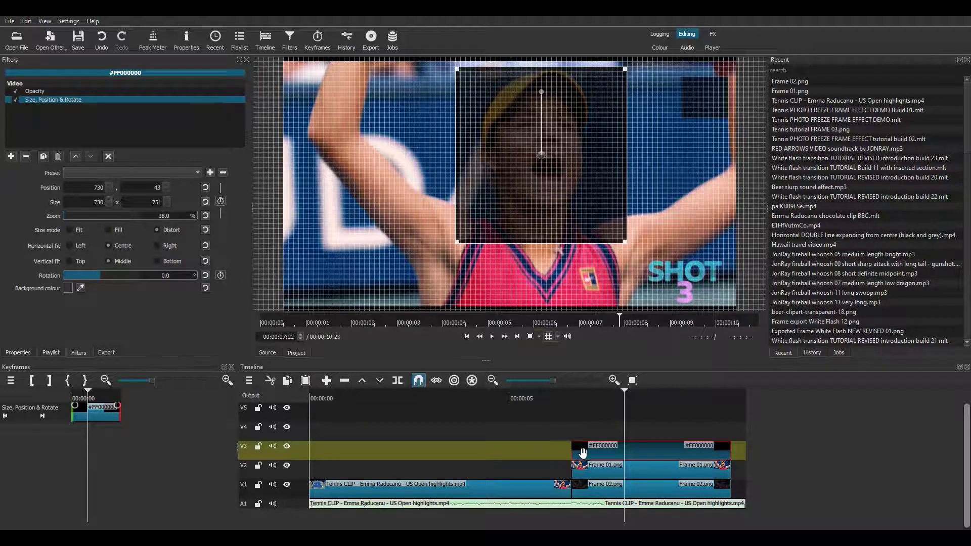
pyautogui.moveTo(586, 452); pyautogui.dragTo(583, 438)
# - Create a white colour clip and place it on track V3
pyautogui.click(50, 38)
pyautogui.click(59, 60)
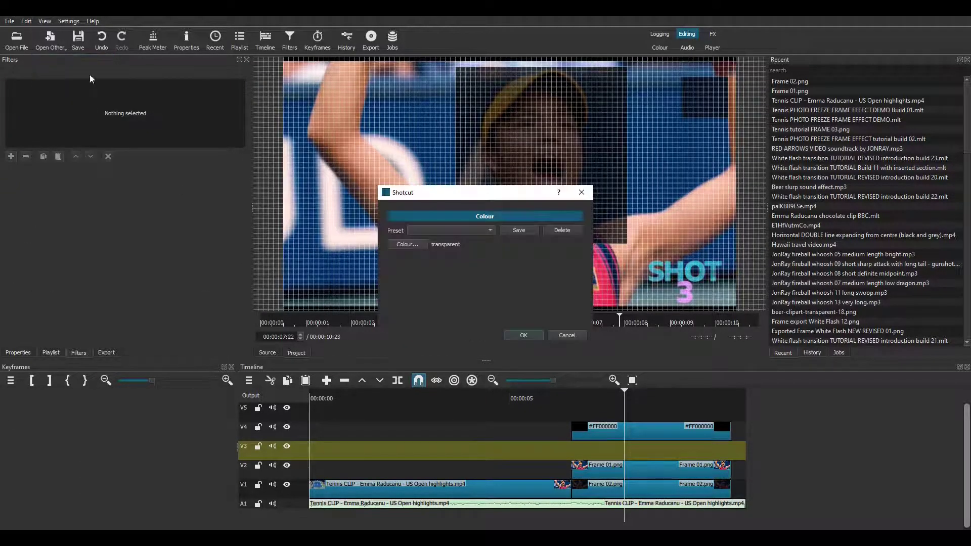
pyautogui.click(408, 244)
pyautogui.click(463, 246)
pyautogui.click(530, 347)
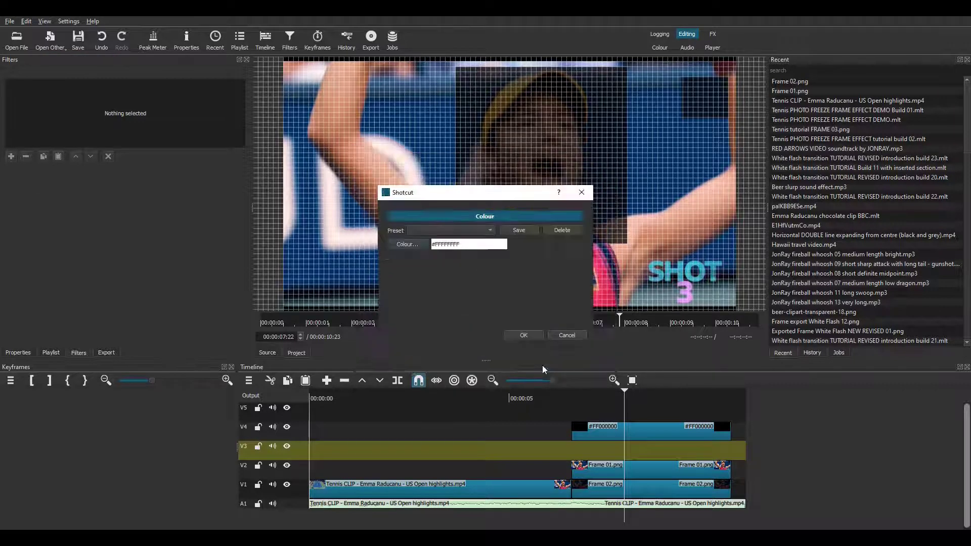
pyautogui.click(524, 335)
pyautogui.moveTo(490, 241); pyautogui.dragTo(596, 455)
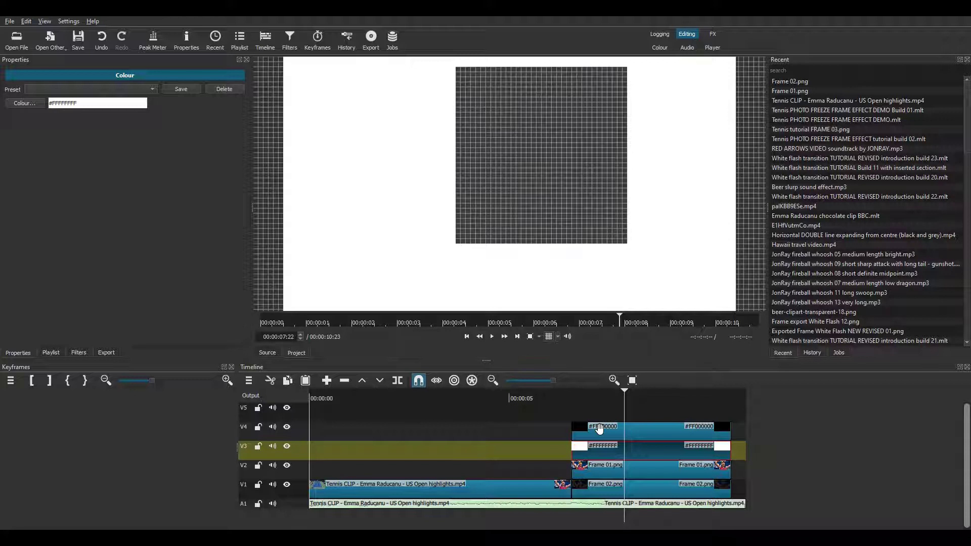
# - Copy the black box clip's filters and paste them onto the white V3 clip
pyautogui.click(600, 429)
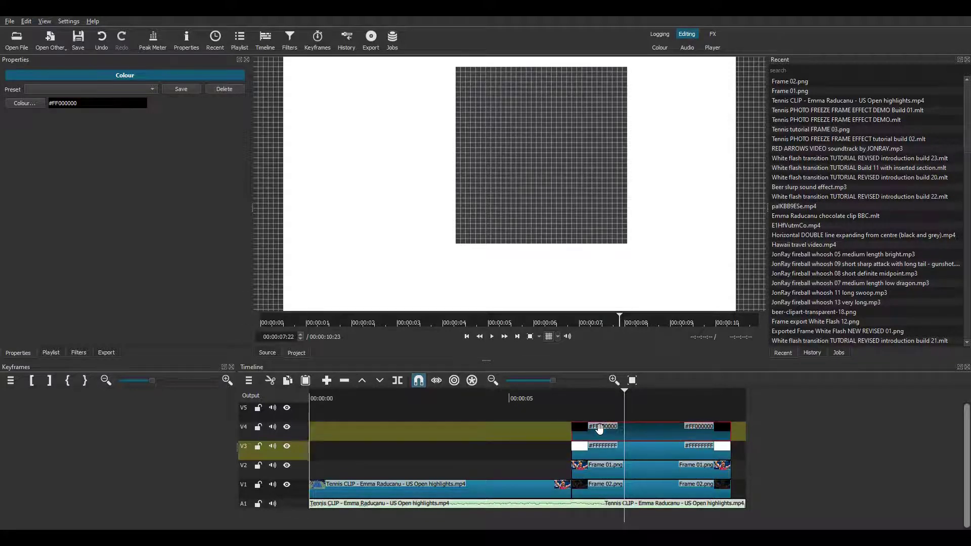
pyautogui.click(80, 354)
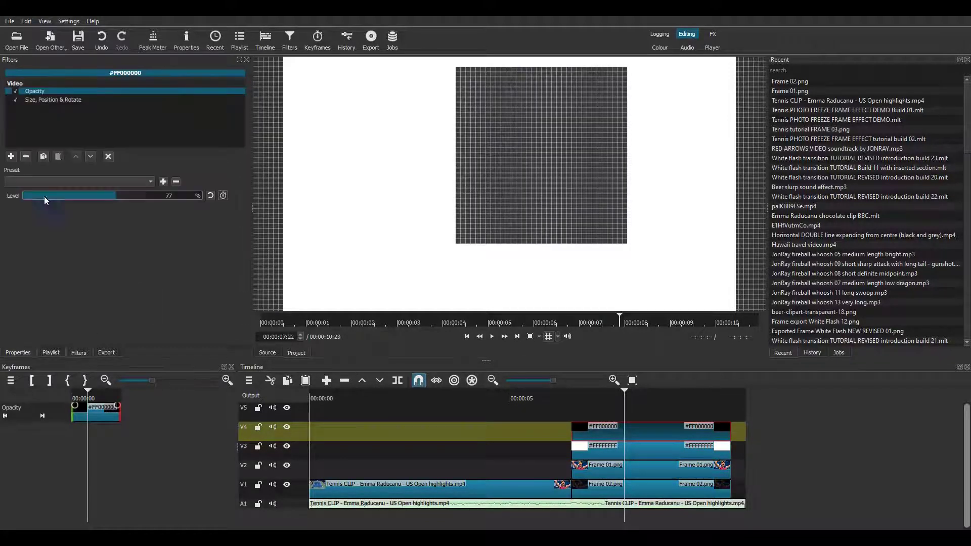
pyautogui.click(44, 158)
pyautogui.click(602, 451)
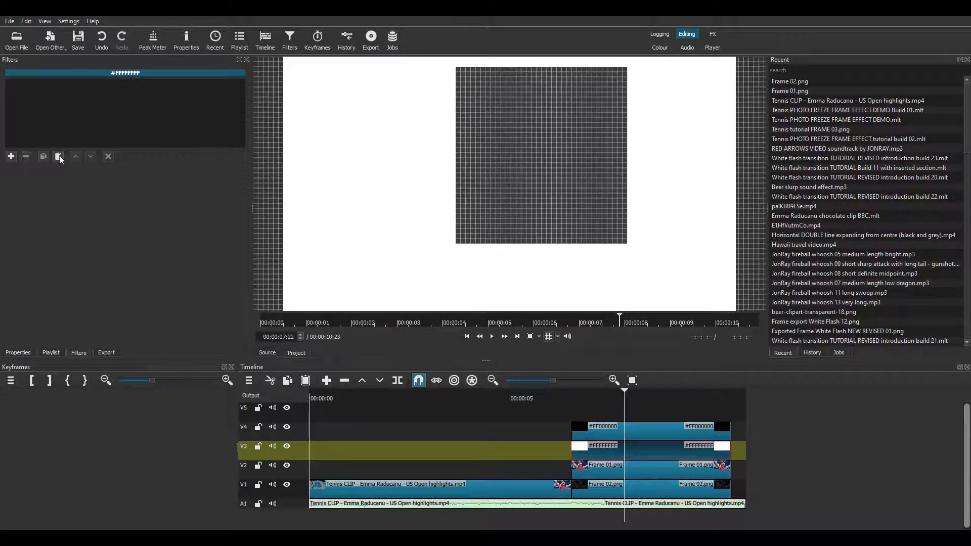
pyautogui.click(58, 157)
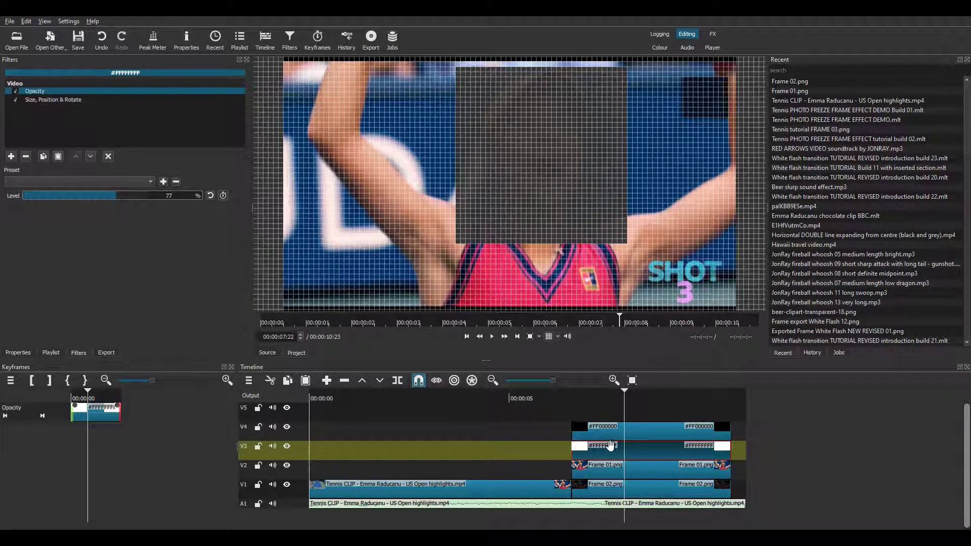
# - Enlarge the white box to 773×794 so it borders the dark box, then hide the grid
pyautogui.click(63, 100)
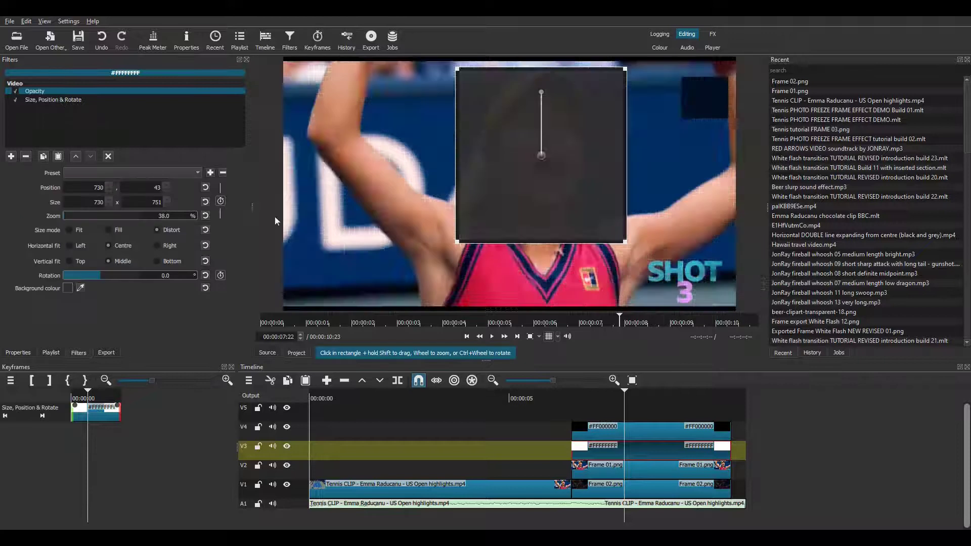
pyautogui.moveTo(457, 244); pyautogui.dragTo(452, 248)
pyautogui.moveTo(626, 247); pyautogui.dragTo(646, 256)
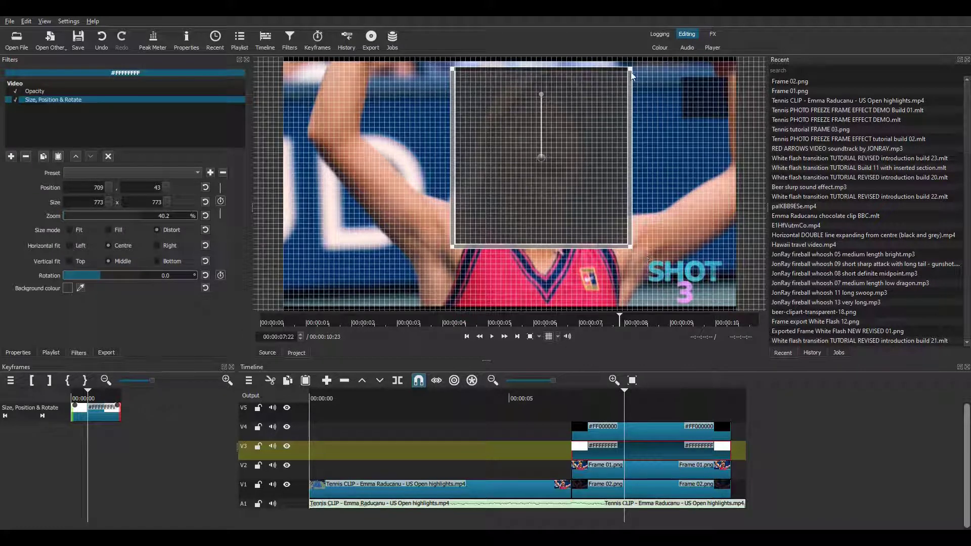
pyautogui.moveTo(632, 70); pyautogui.dragTo(634, 67)
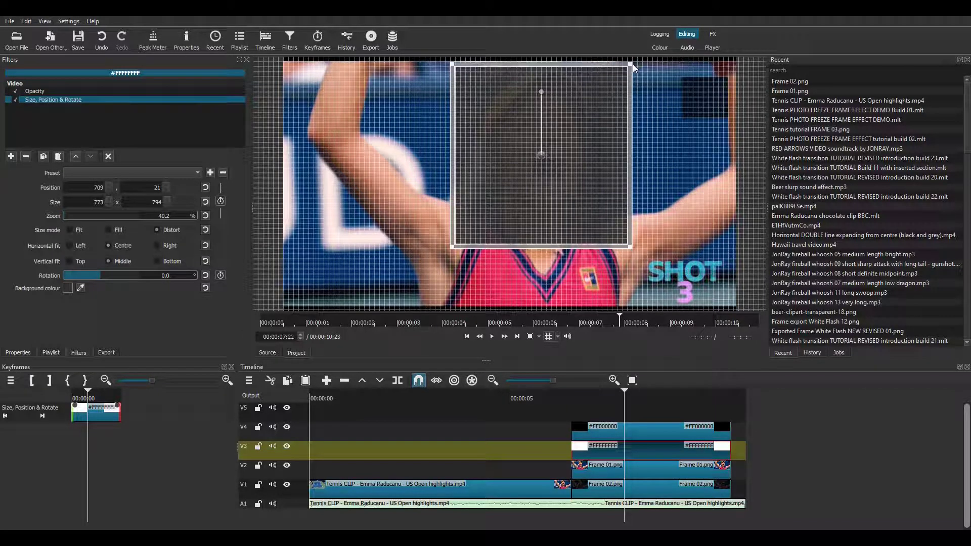
pyautogui.click(106, 157)
pyautogui.click(549, 338)
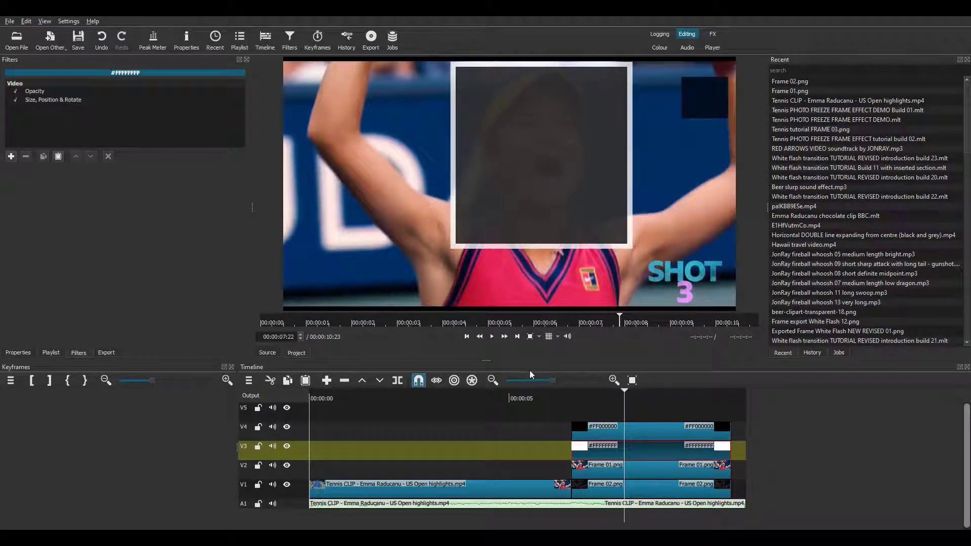
# - Make the black box fully opaque and hide tracks V1 and V2 from the preview
pyautogui.click(15, 93)
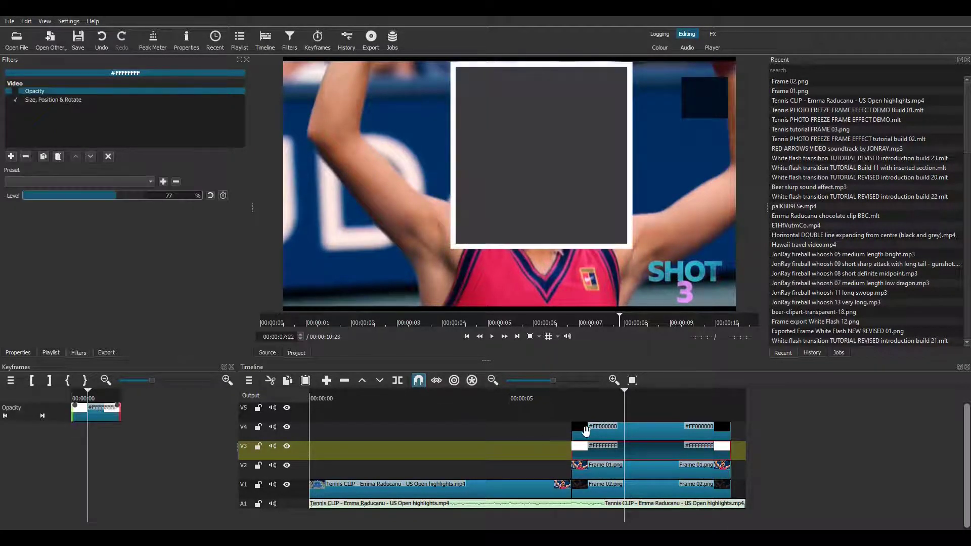
pyautogui.press('Up')
pyautogui.click(16, 92)
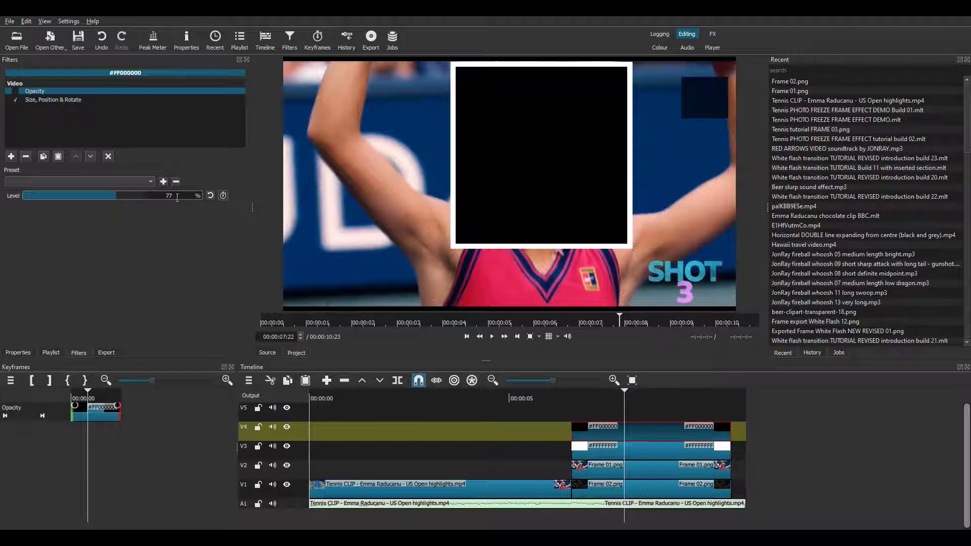
pyautogui.click(287, 465)
pyautogui.click(287, 485)
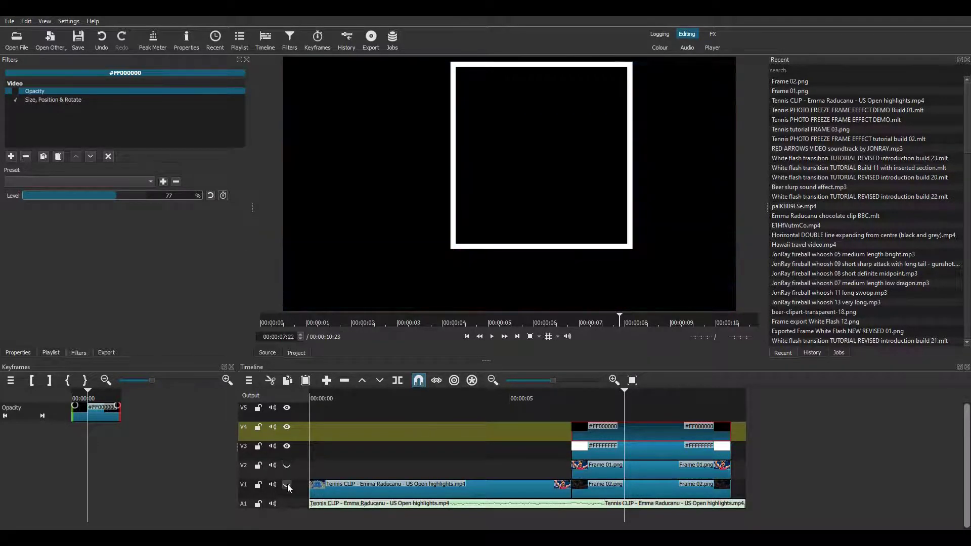
# - Export the current frame as Frame 03.png and place it on track V5
pyautogui.click(10, 21)
pyautogui.click(44, 117)
pyautogui.click(250, 108)
pyautogui.click(91, 324)
pyautogui.press('Delete')
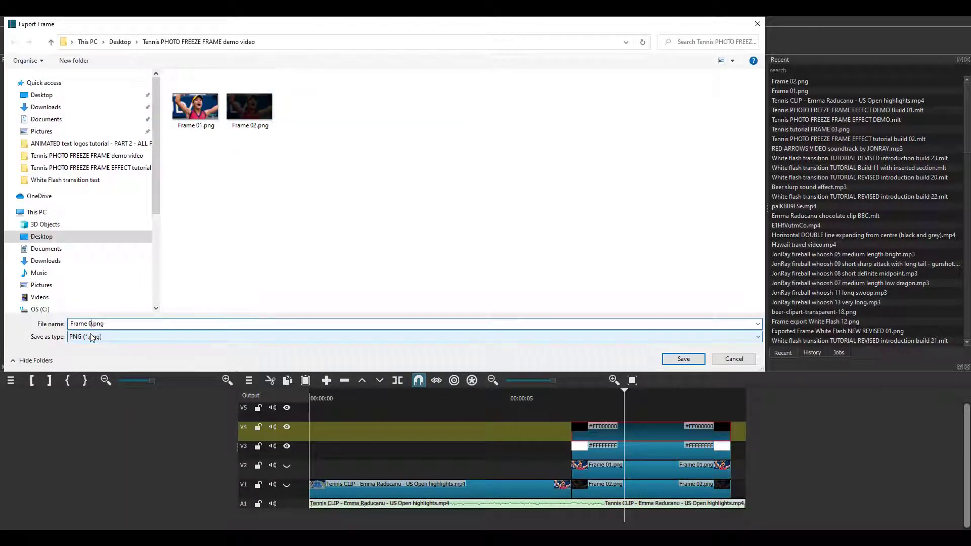
pyautogui.click(684, 358)
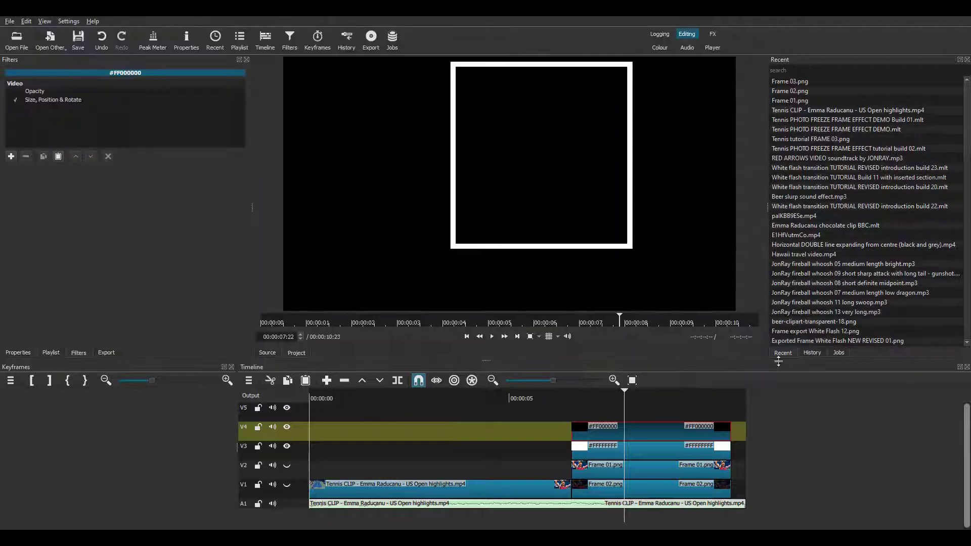
pyautogui.click(791, 82)
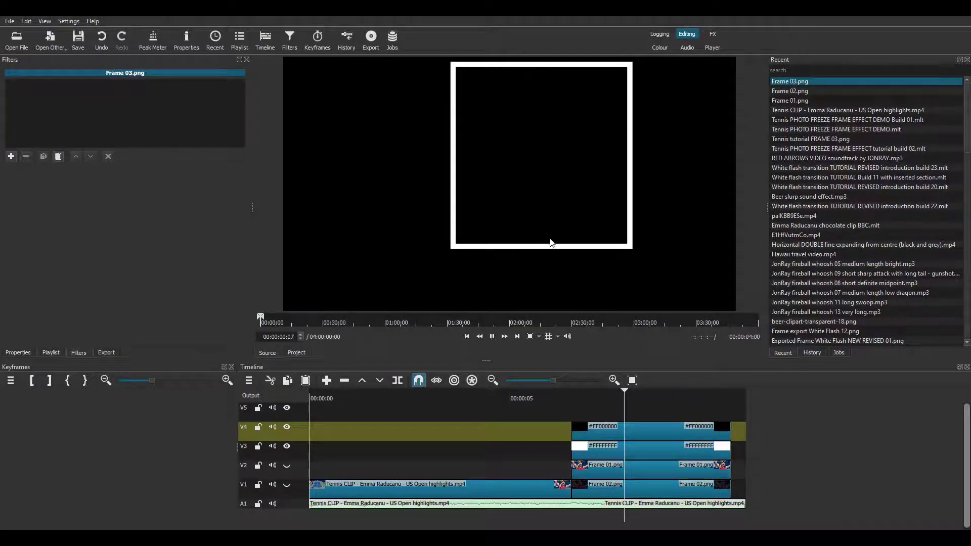
pyautogui.moveTo(524, 227); pyautogui.dragTo(702, 423)
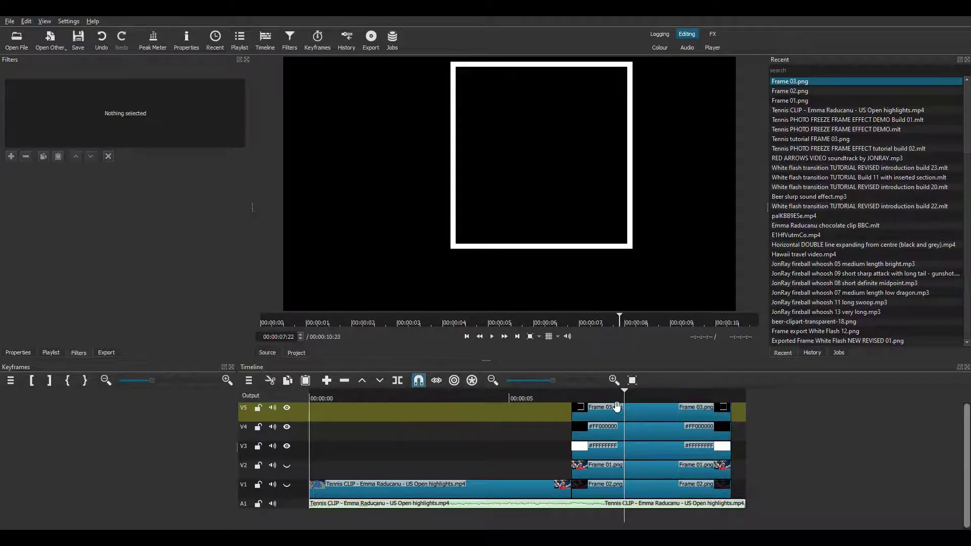
# - Save the project, then save a copy as Build 02
pyautogui.click(9, 21)
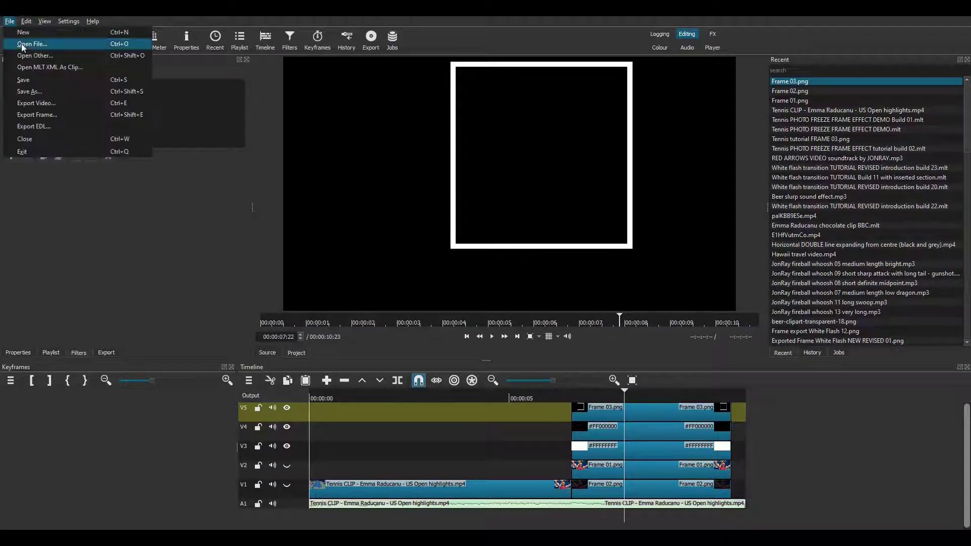
pyautogui.click(30, 79)
pyautogui.click(9, 22)
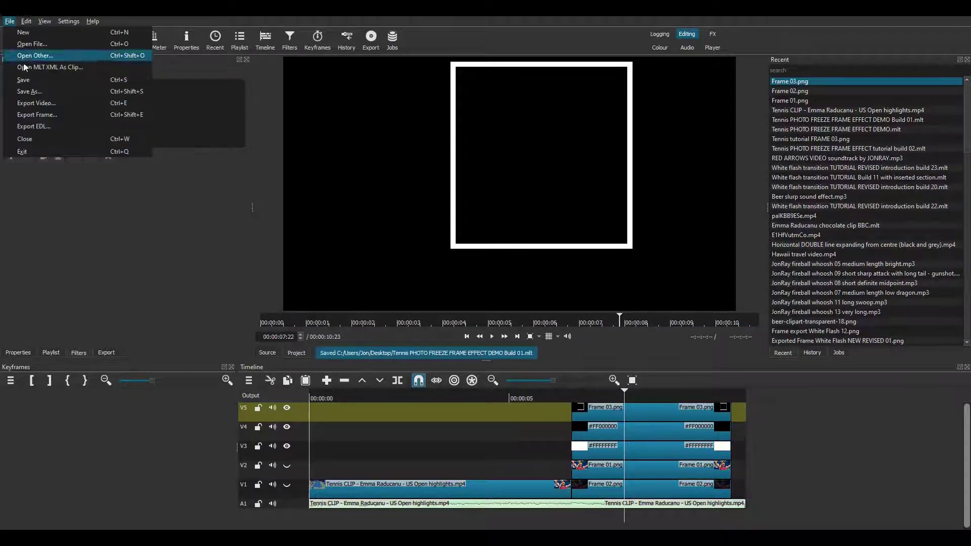
pyautogui.click(30, 90)
pyautogui.click(210, 325)
pyautogui.press('BackSpace')
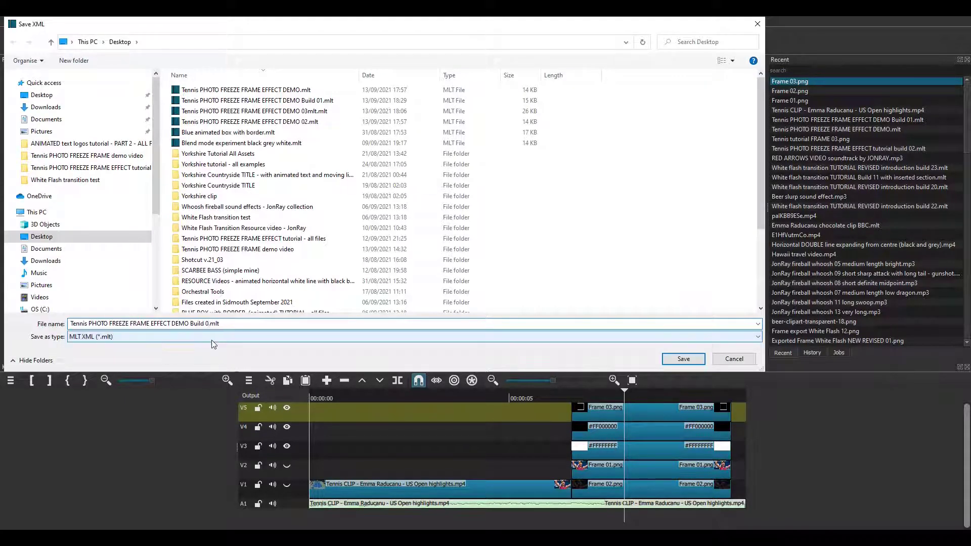
pyautogui.write('2')
pyautogui.click(700, 359)
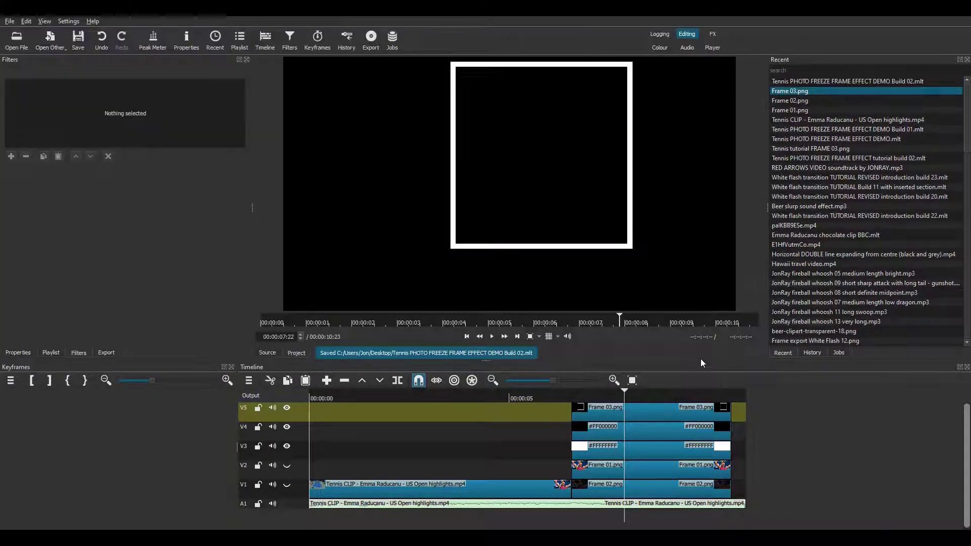
# - Delete the black box on V4 and white clip on V3, then move Frame 03.png to V3
pyautogui.click(665, 434)
pyautogui.press('Delete')
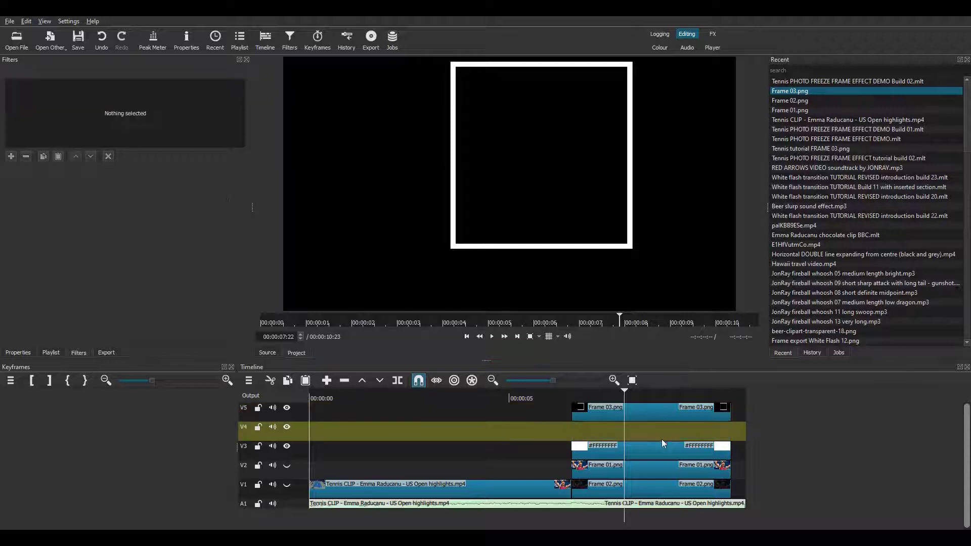
pyautogui.click(660, 448)
pyautogui.press('Delete')
pyautogui.moveTo(655, 415); pyautogui.dragTo(662, 451)
# - Give Frame 03.png a Blend Mode filter set to Add and show tracks V1 and V2 again
pyautogui.click(664, 452)
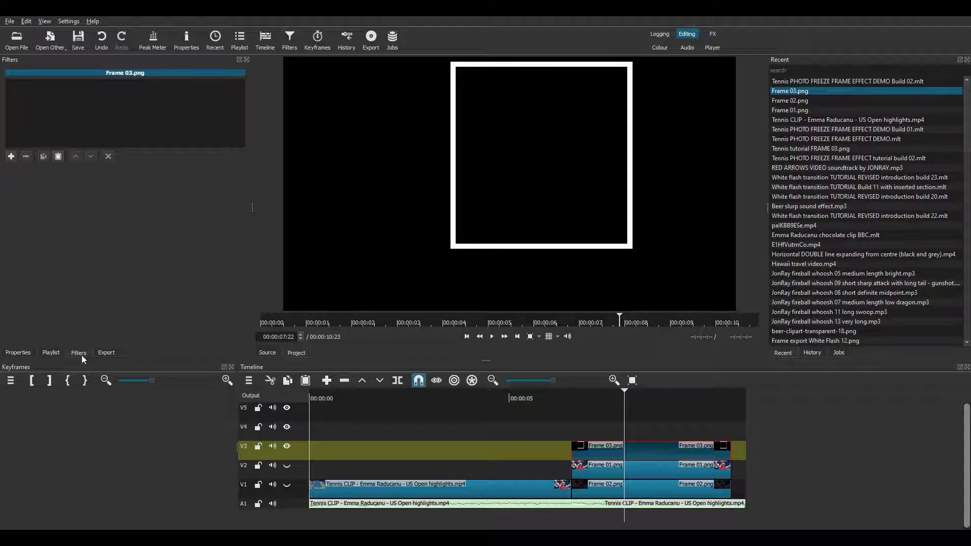
pyautogui.click(12, 157)
pyautogui.click(37, 111)
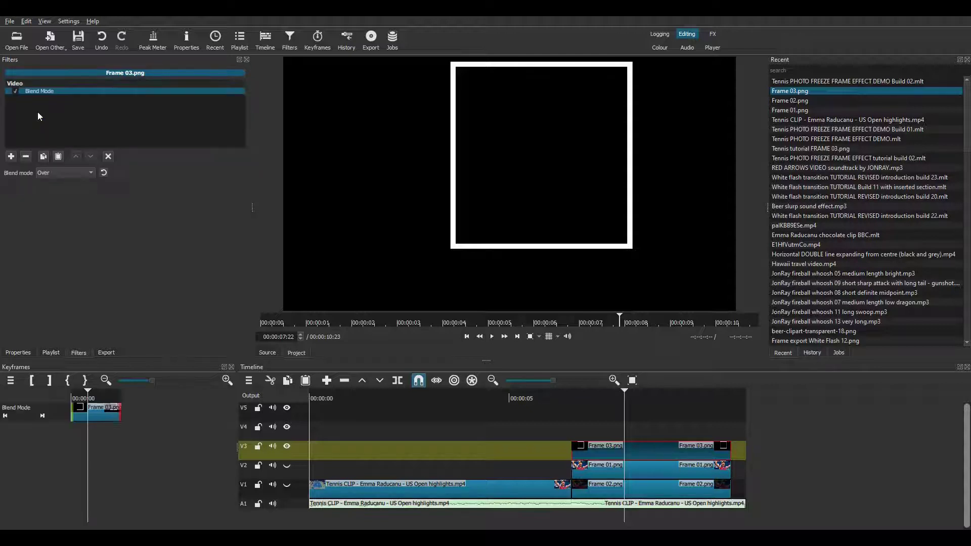
pyautogui.click(64, 174)
pyautogui.click(65, 140)
pyautogui.click(596, 396)
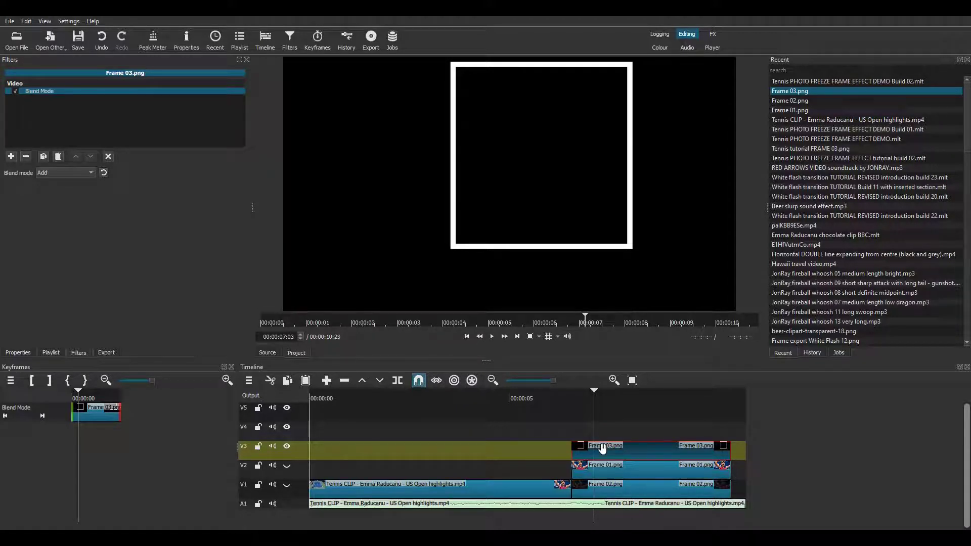
pyautogui.click(288, 466)
pyautogui.click(288, 485)
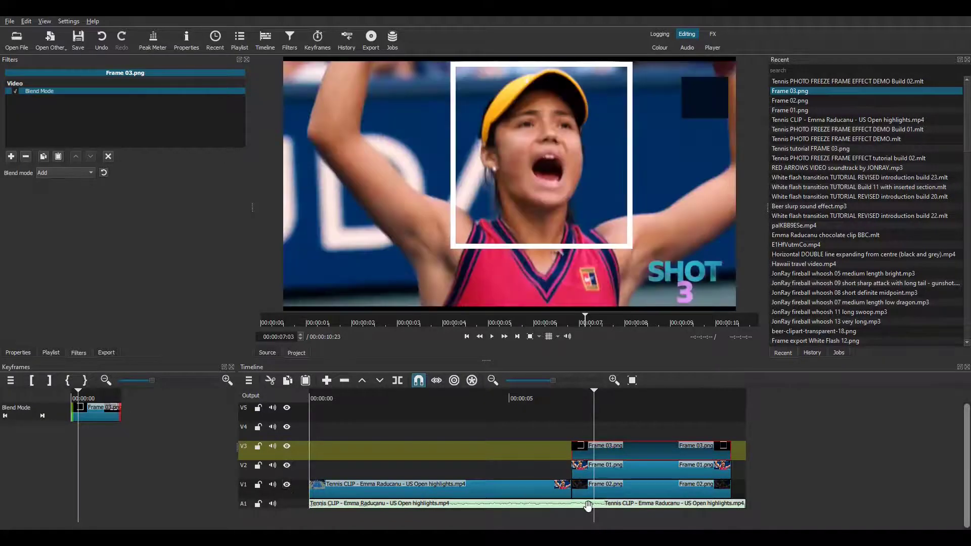
# - Add a transparent Crop: Rectangle filter to Frame 01.png, cropped to 743×771 at 730,30 around the face
pyautogui.click(629, 466)
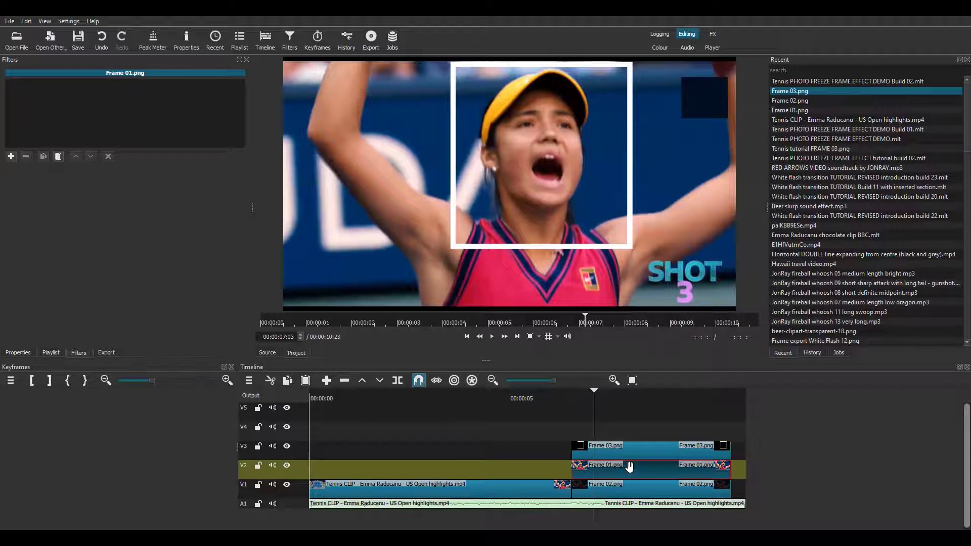
pyautogui.click(11, 156)
pyautogui.write('crop')
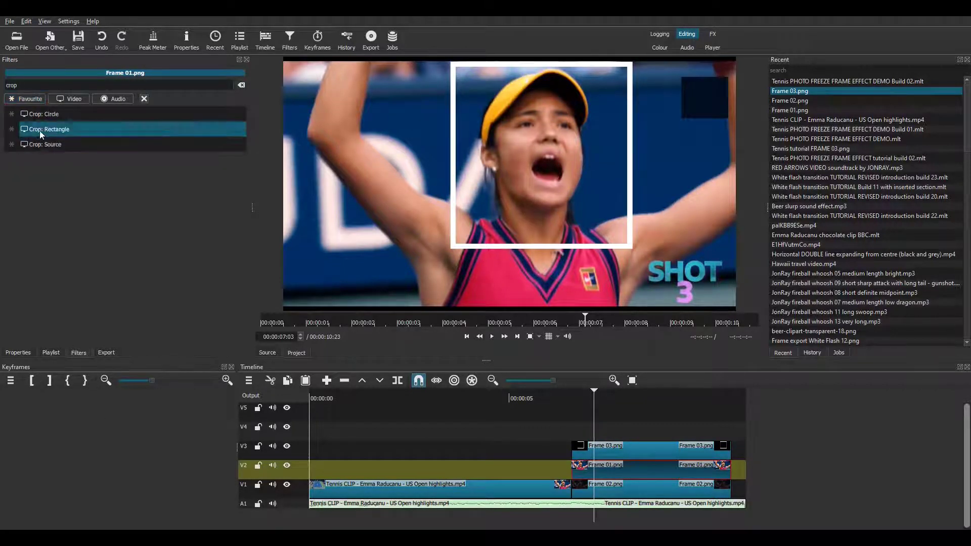
pyautogui.click(41, 129)
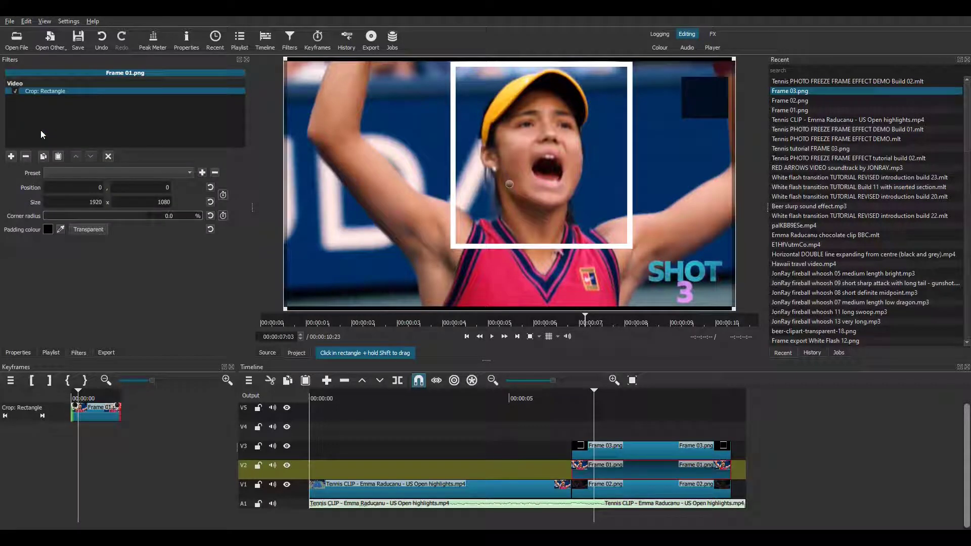
pyautogui.click(88, 230)
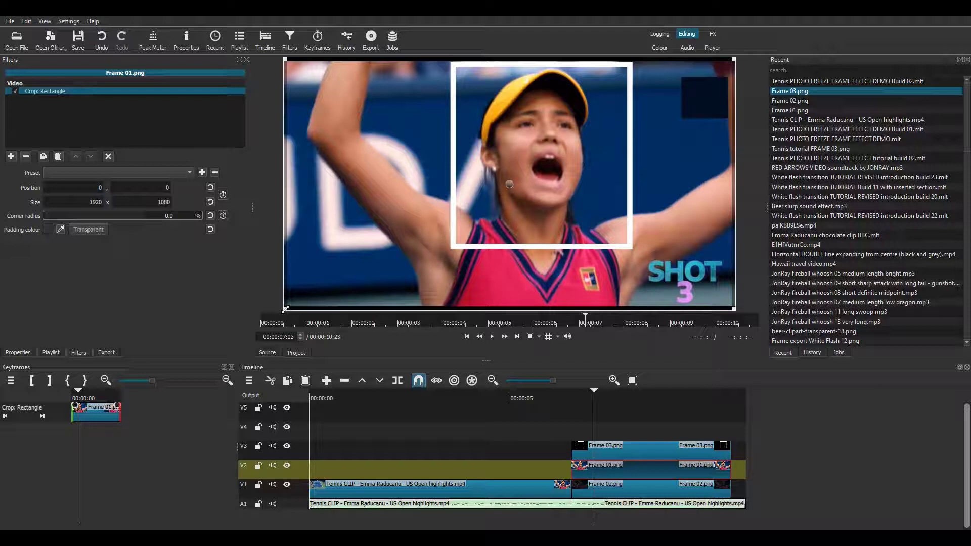
pyautogui.moveTo(286, 309); pyautogui.dragTo(457, 246)
pyautogui.moveTo(734, 59); pyautogui.dragTo(621, 69)
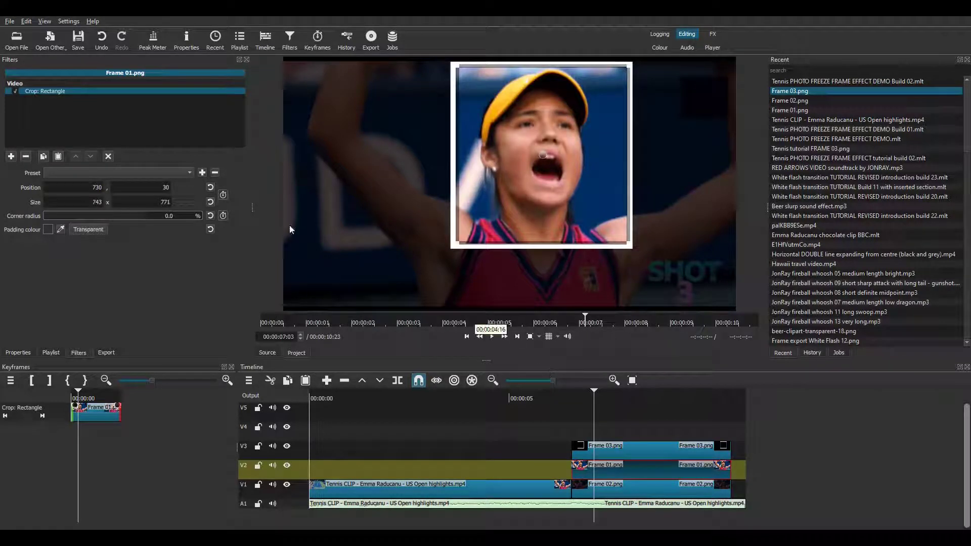
# - Import White flash transition resource video.mp4 and place it on track V4 across the freeze-frame cut
pyautogui.click(18, 38)
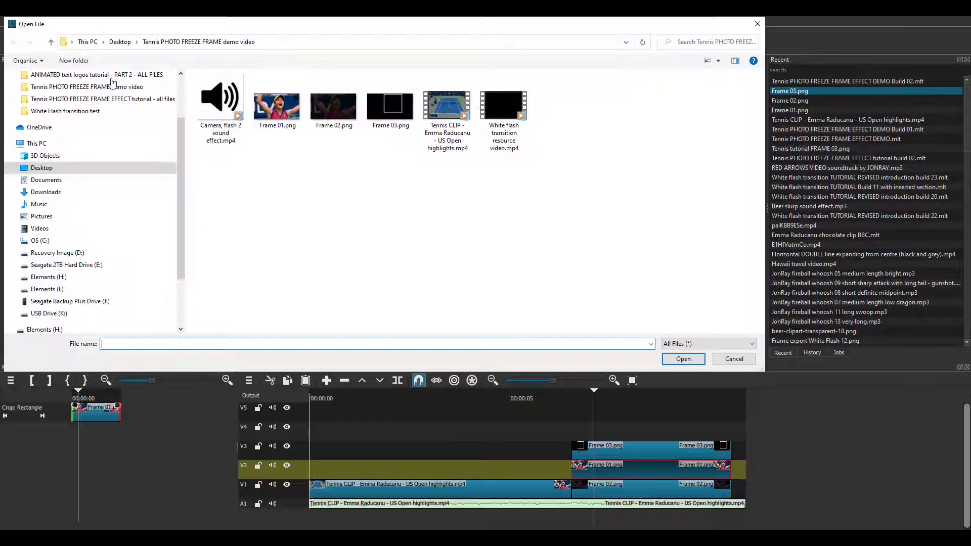
pyautogui.click(504, 107)
pyautogui.click(683, 358)
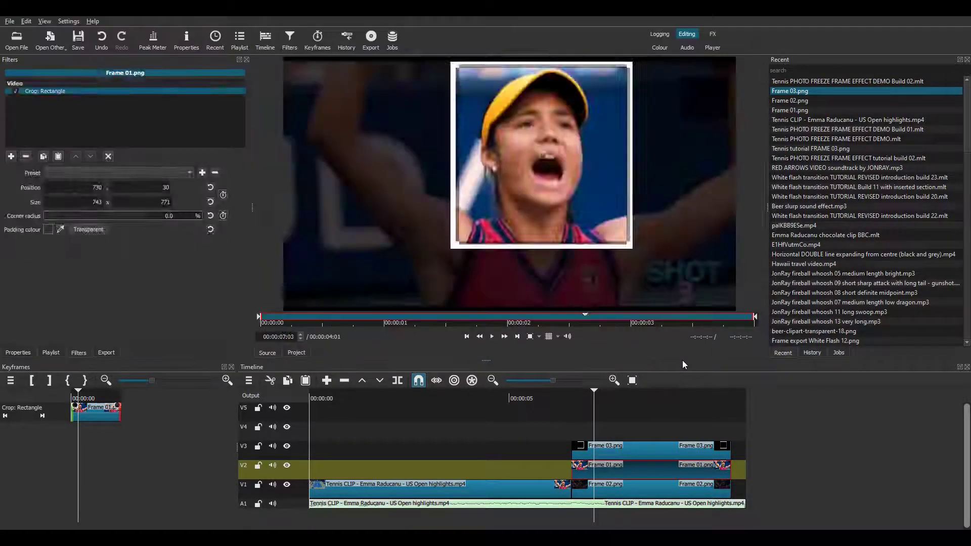
pyautogui.moveTo(474, 236); pyautogui.dragTo(600, 430)
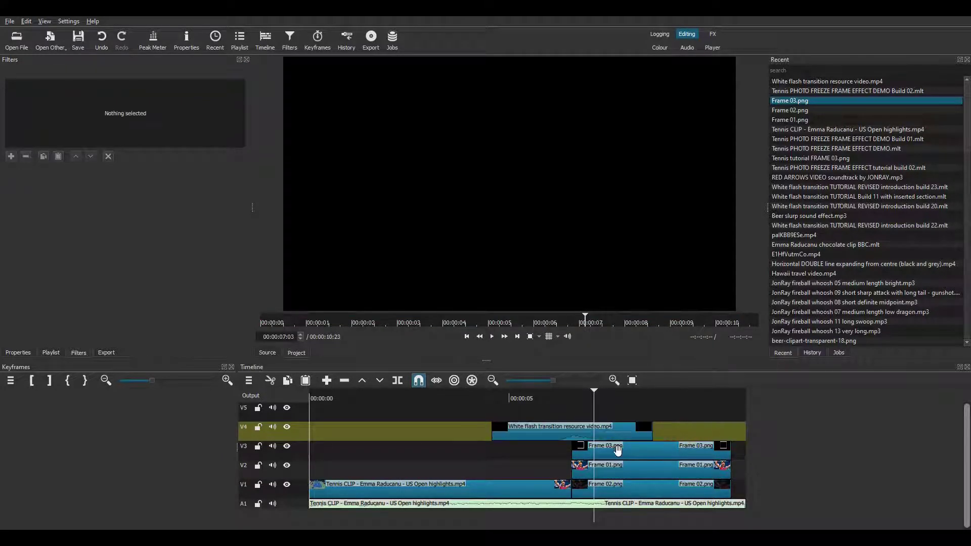
# - Paste Frame 03.png's Add Blend Mode filter onto the white flash clip and preview from about four seconds
pyautogui.click(614, 451)
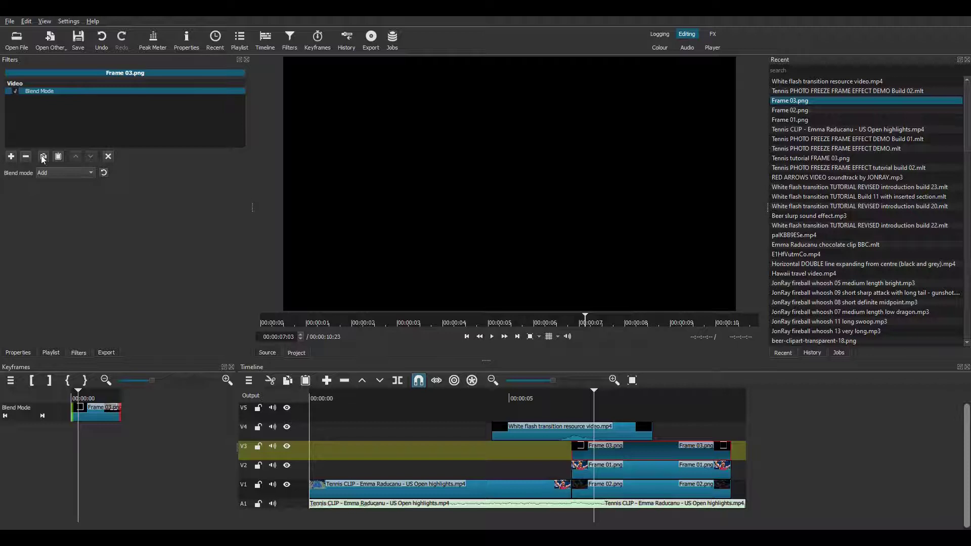
pyautogui.click(525, 430)
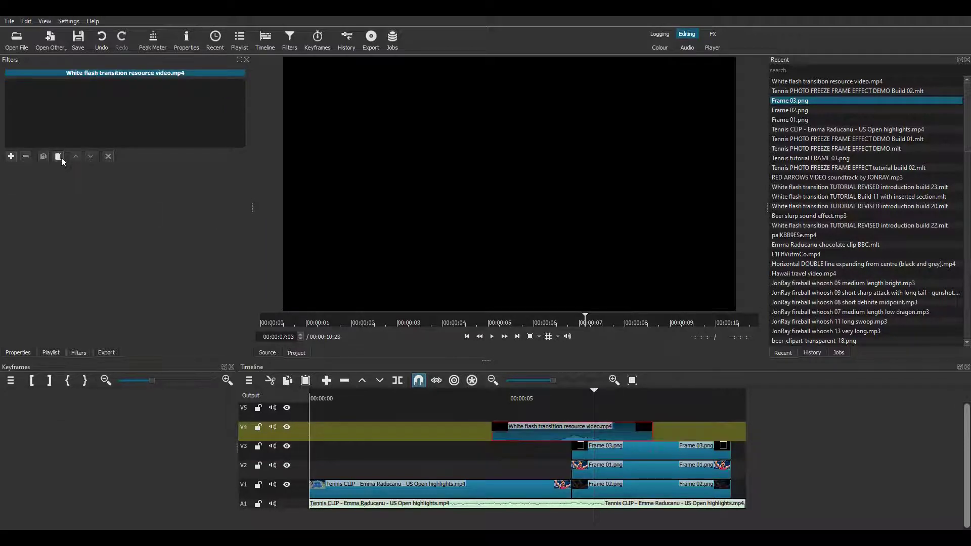
pyautogui.click(58, 156)
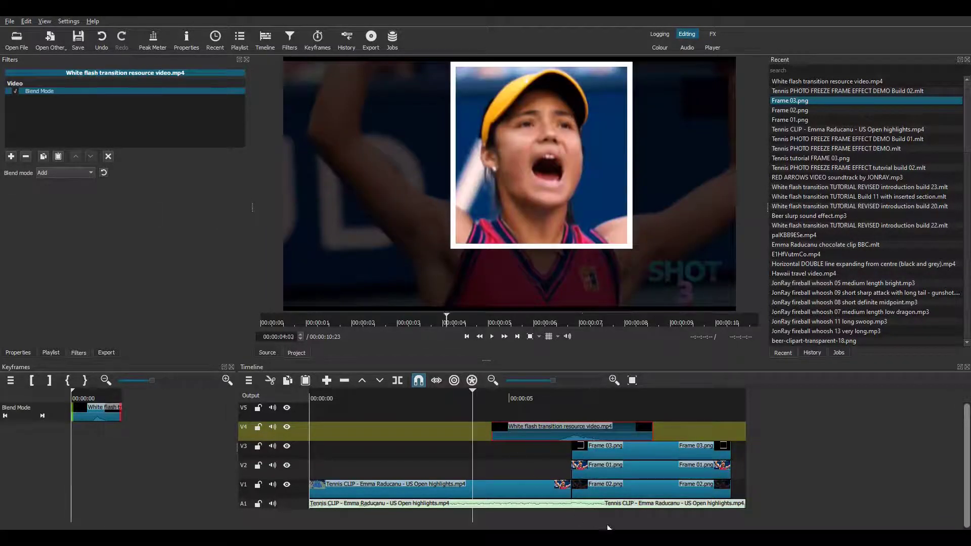
pyautogui.click(472, 400)
pyautogui.press('space')
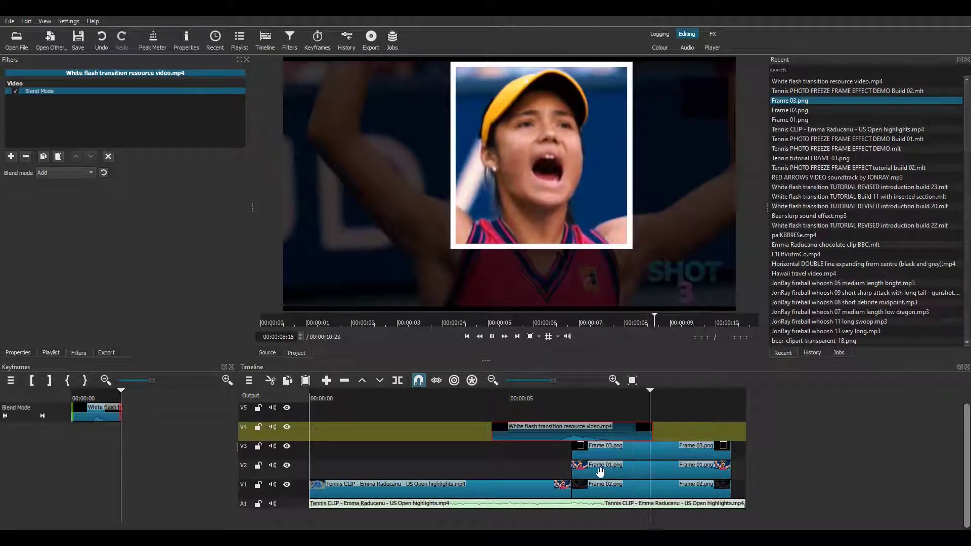
# - Import Camera, flash 2 sound effect.mp4 and drop it onto the timeline
pyautogui.click(17, 43)
pyautogui.click(204, 105)
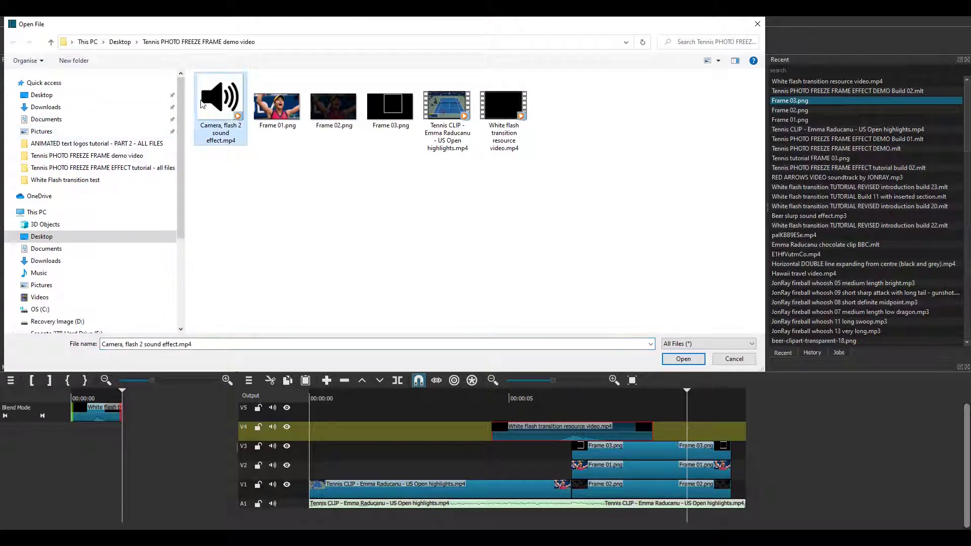
pyautogui.click(681, 359)
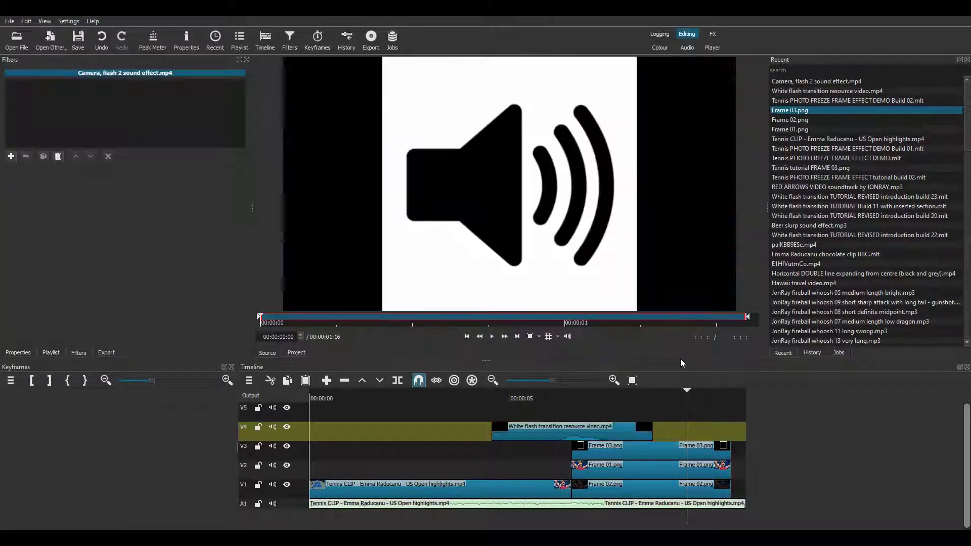
pyautogui.moveTo(509, 256); pyautogui.dragTo(250, 380)
# - Add audio track A2, move the camera sound onto it, and preview the click
pyautogui.click(249, 381)
pyautogui.moveTo(268, 389)
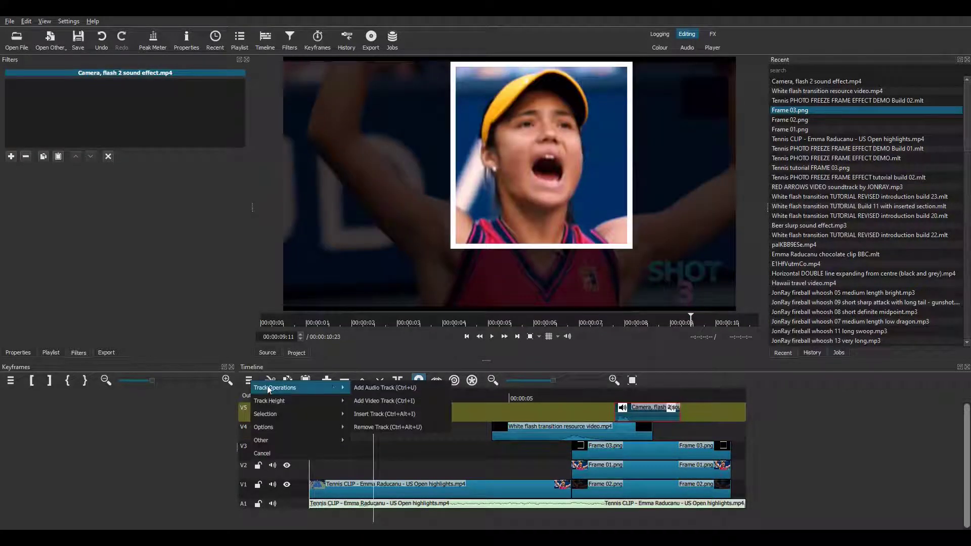
pyautogui.click(396, 388)
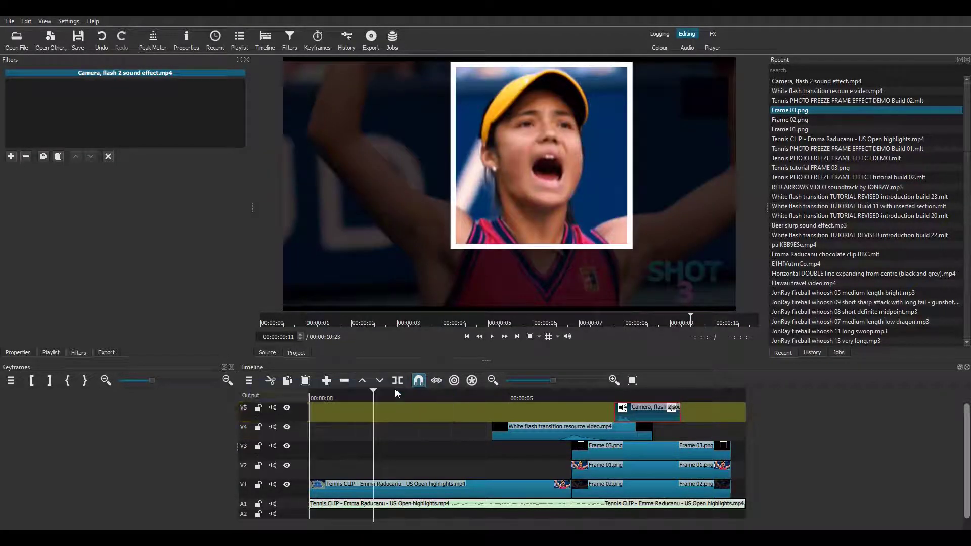
pyautogui.moveTo(636, 407); pyautogui.dragTo(590, 511)
pyautogui.click(508, 398)
pyautogui.press('space')
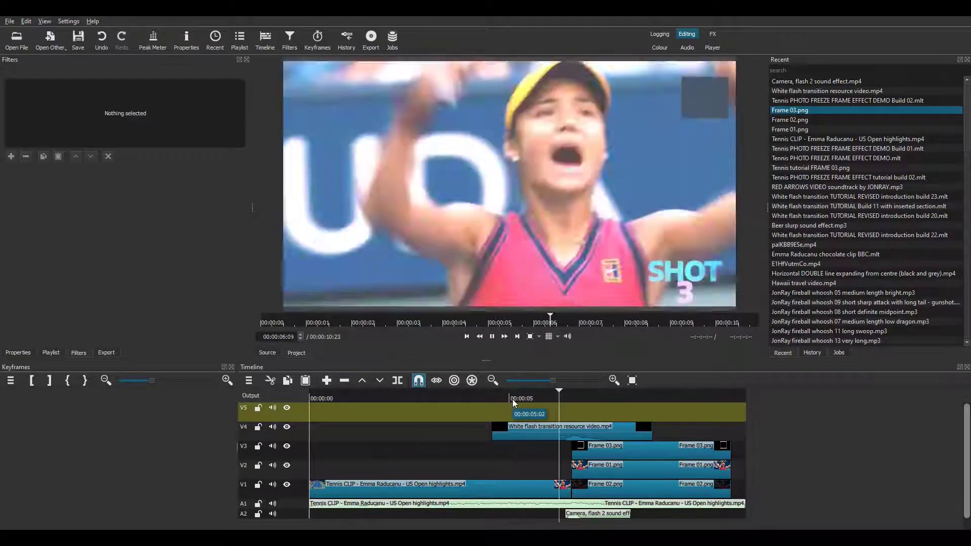
pyautogui.press('space')
# - Add a Gain / Volume filter at 5.2 dB to the camera sound on A2 and preview it
pyautogui.click(597, 514)
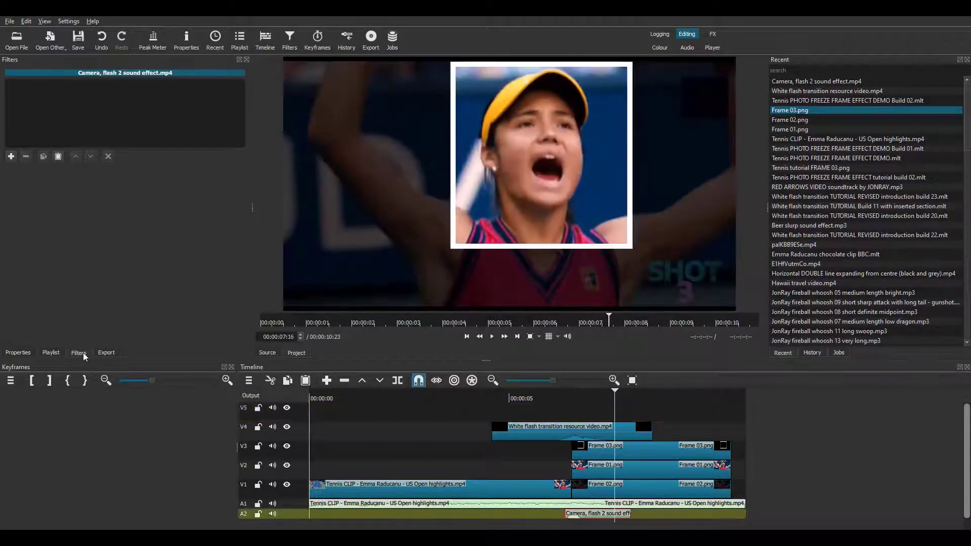
pyautogui.click(11, 157)
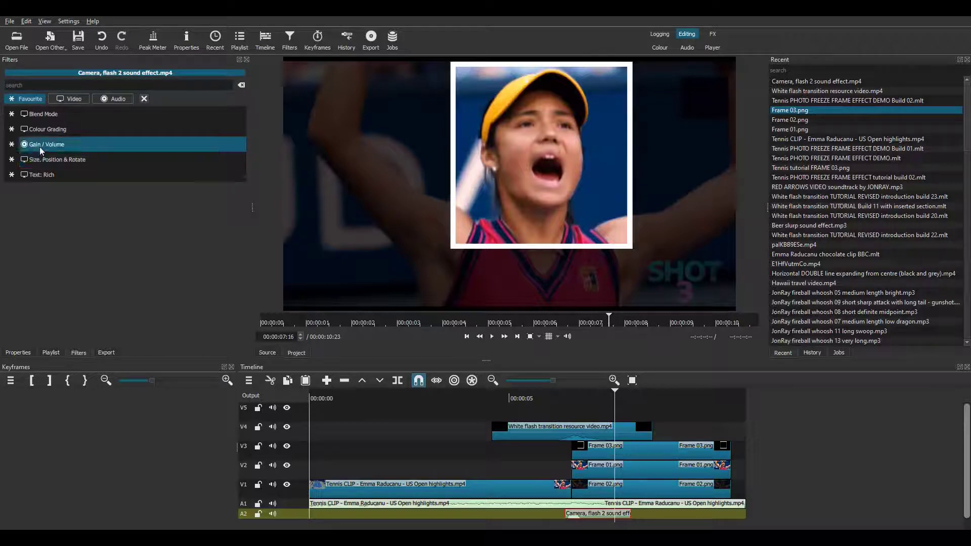
pyautogui.click(42, 146)
pyautogui.click(122, 189)
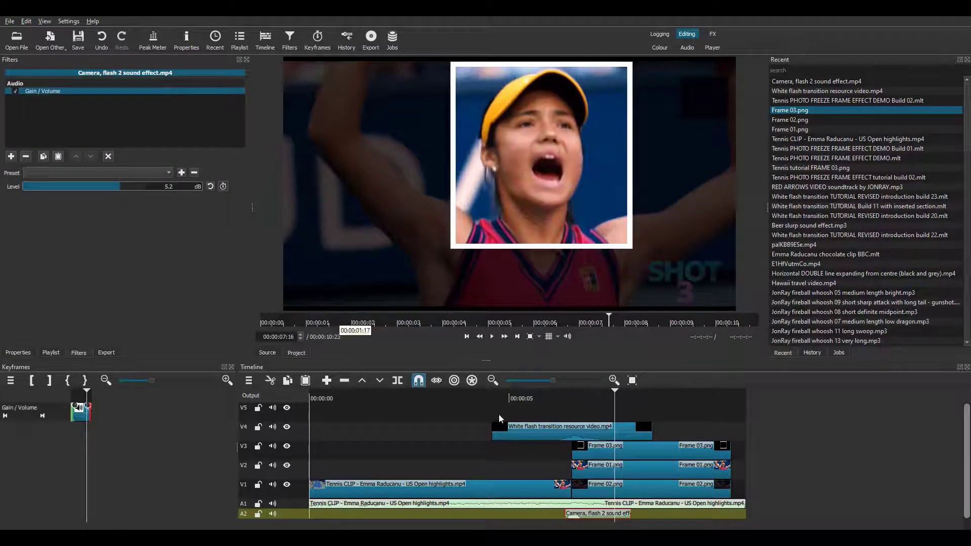
pyautogui.click(478, 393)
pyautogui.press('space')
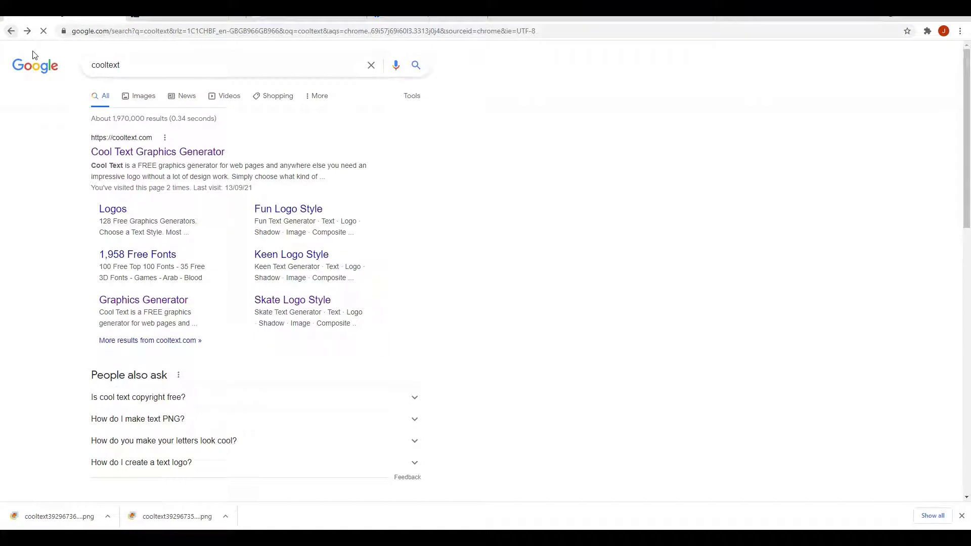
# - Generate a Skate-style 'Emma' logo on Cool Text and download it
pyautogui.click(156, 153)
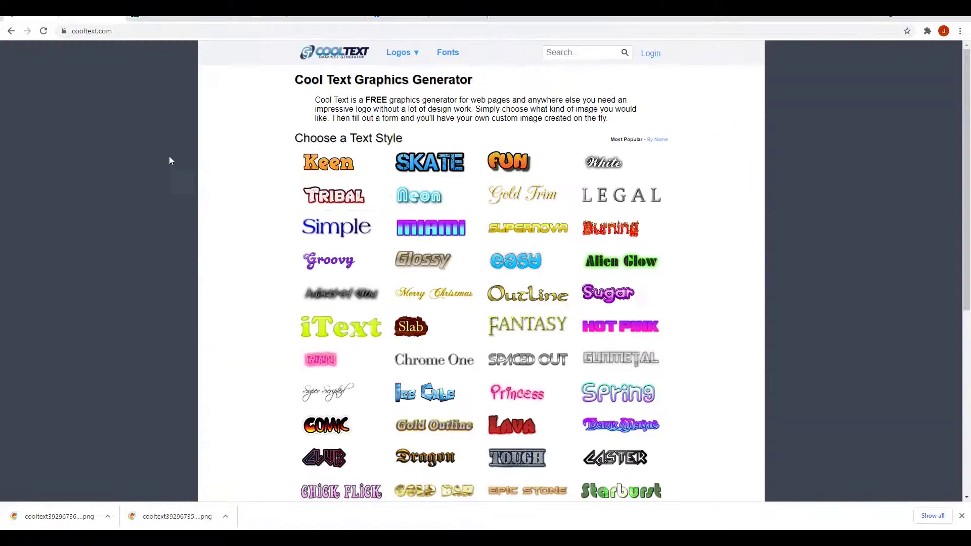
pyautogui.click(430, 162)
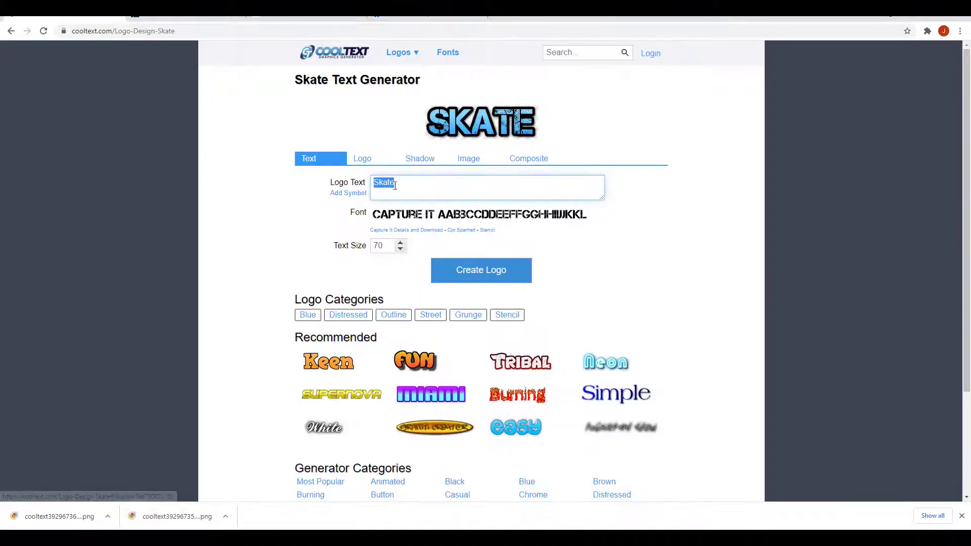
pyautogui.write('Emma')
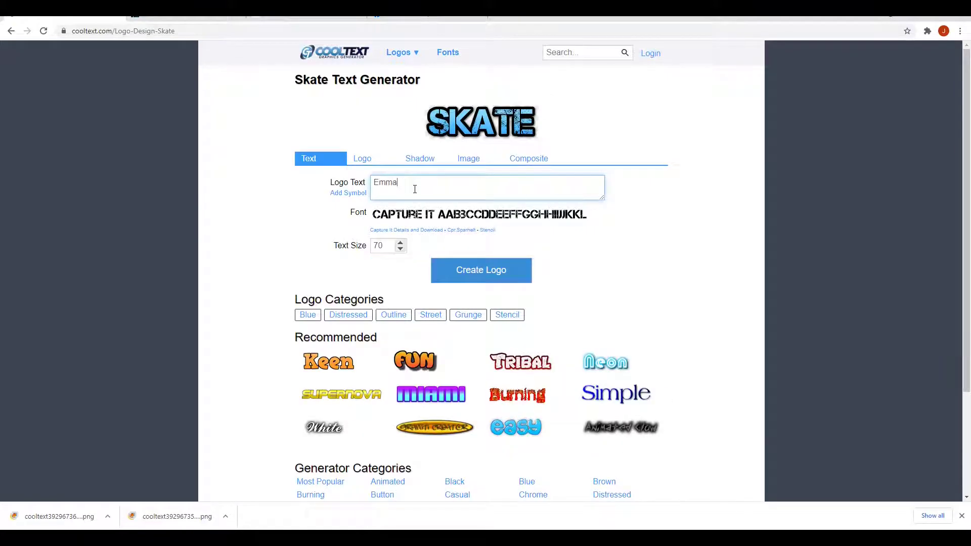
pyautogui.click(459, 293)
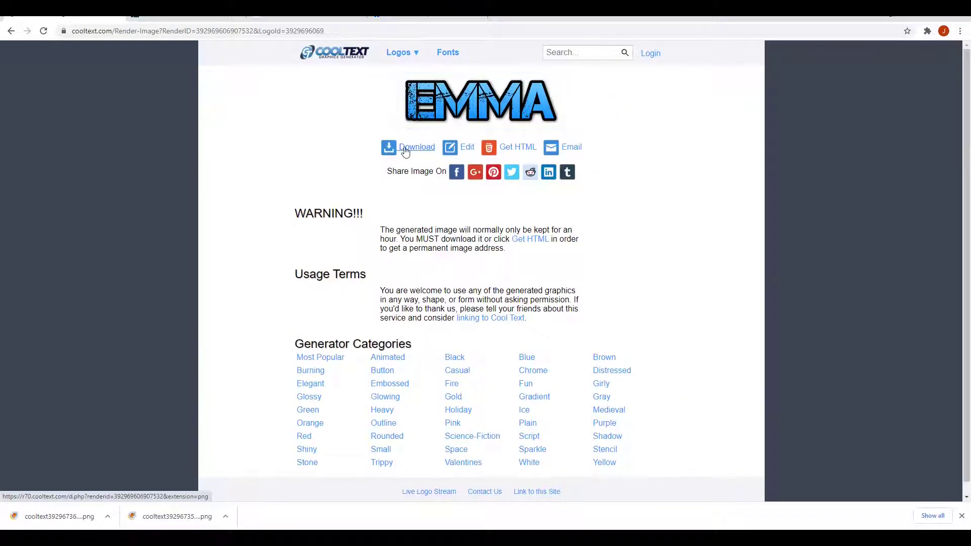
pyautogui.click(405, 152)
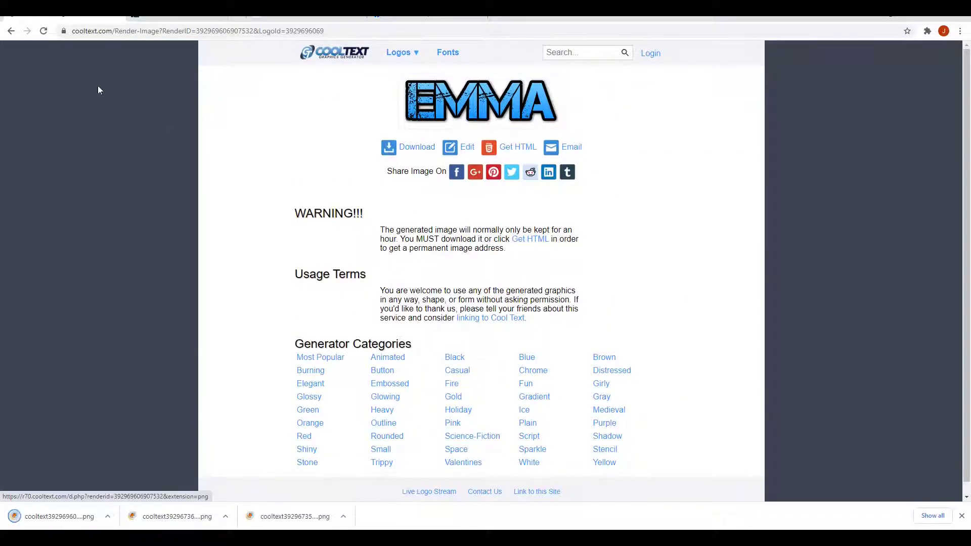
# - Generate and download a Skate-style 'Raducanu' logo, then minimise the browser
pyautogui.click(12, 31)
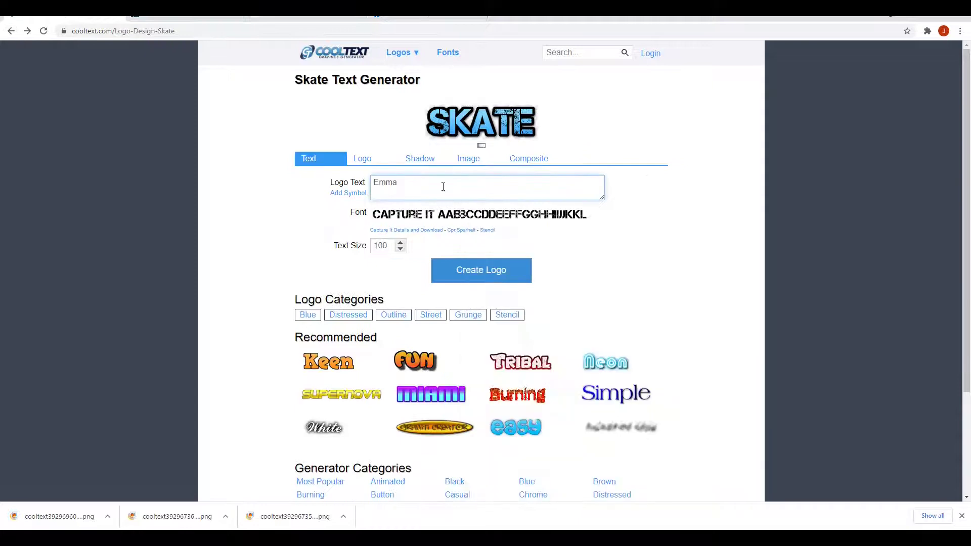
pyautogui.moveTo(405, 202); pyautogui.dragTo(374, 203)
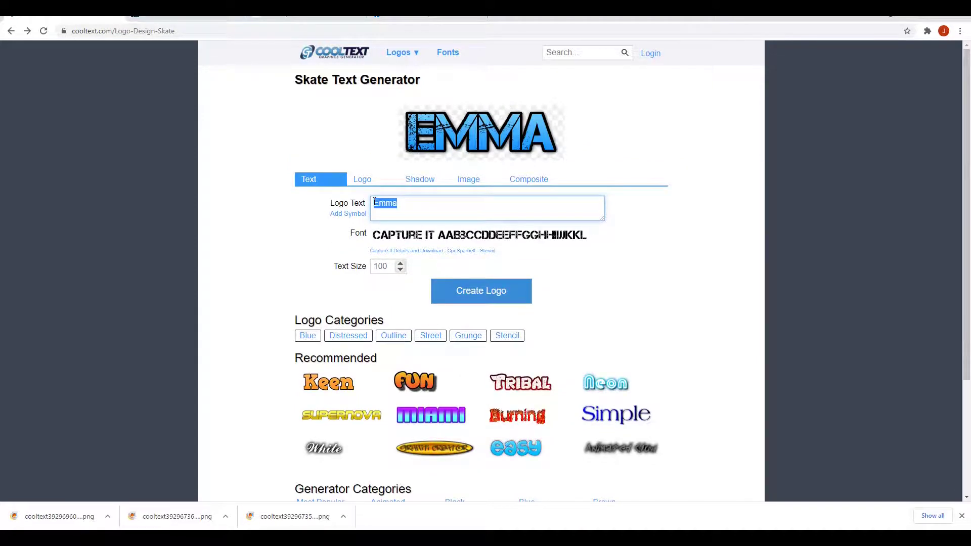
pyautogui.write('Raduc')
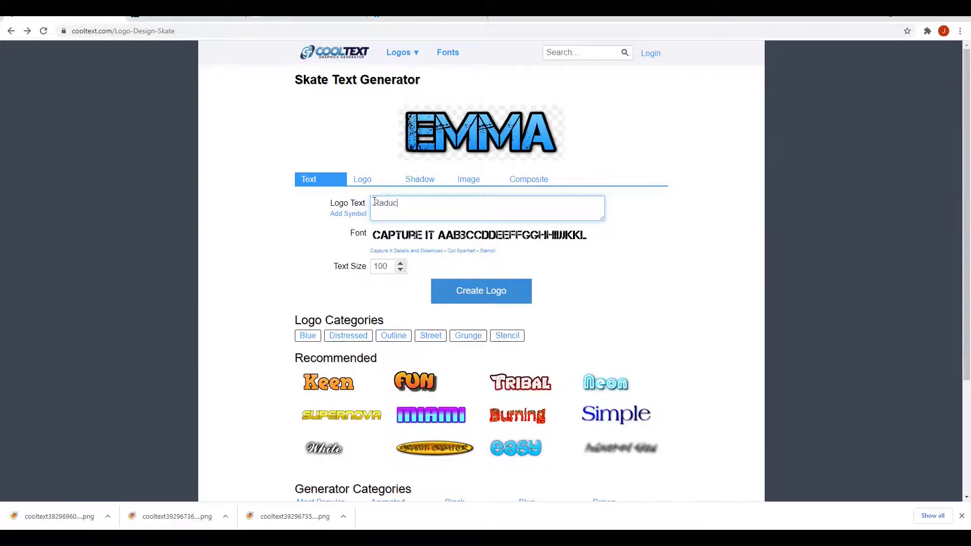
pyautogui.write('anu')
pyautogui.click(457, 294)
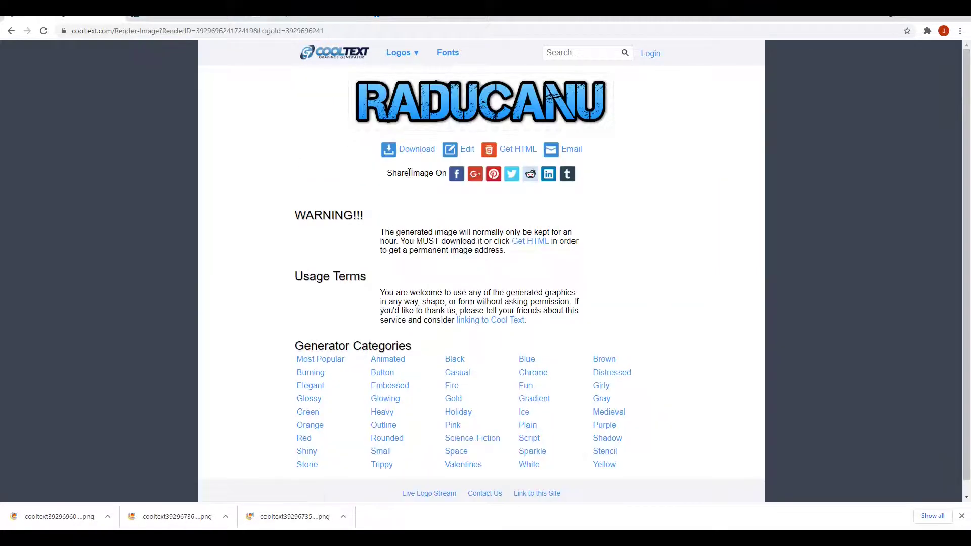
pyautogui.click(418, 151)
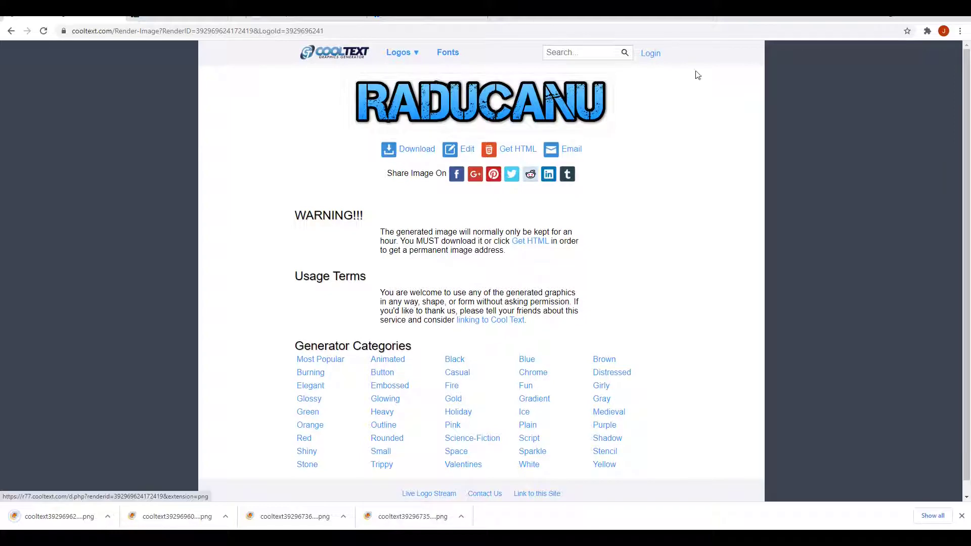
pyautogui.click(916, 18)
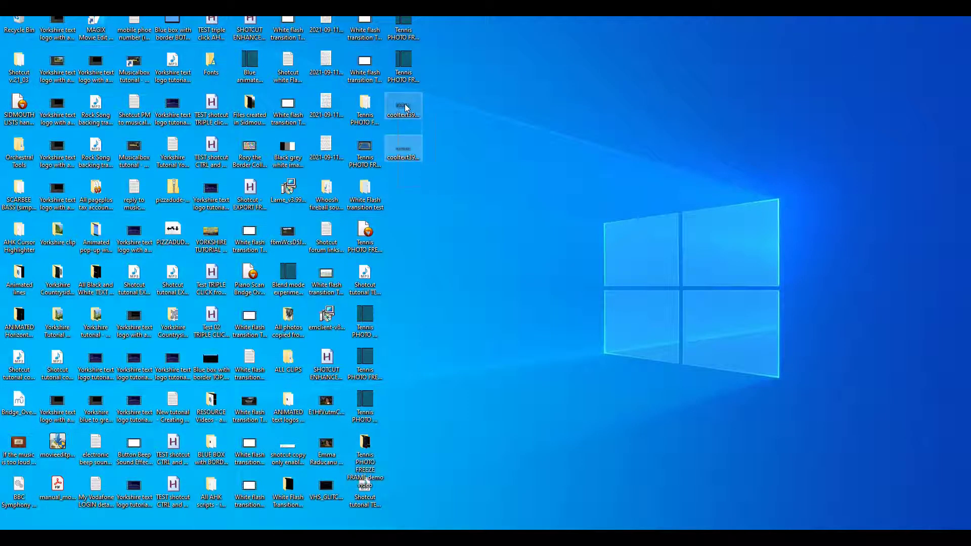
# - Move both cooltext PNG logos into the Tennis PHOTO FREEZE FRAME demo video folder
pyautogui.moveTo(405, 104); pyautogui.dragTo(370, 445)
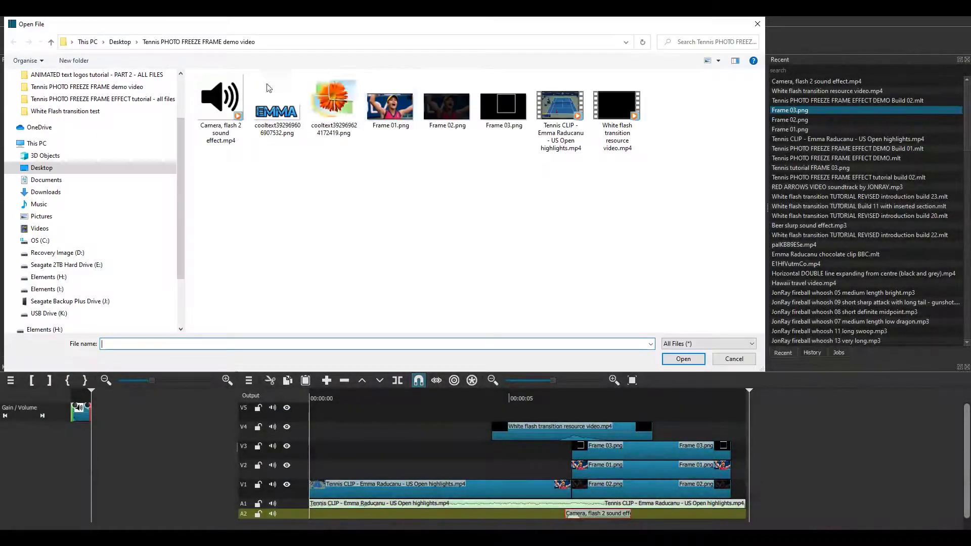
# - Import both cooltext logo PNGs, placing RADUCANU on new track V5 and EMMA on V6
pyautogui.click(334, 118)
pyautogui.keyDown('ctrl'); pyautogui.click(279, 111); pyautogui.keyUp('ctrl')
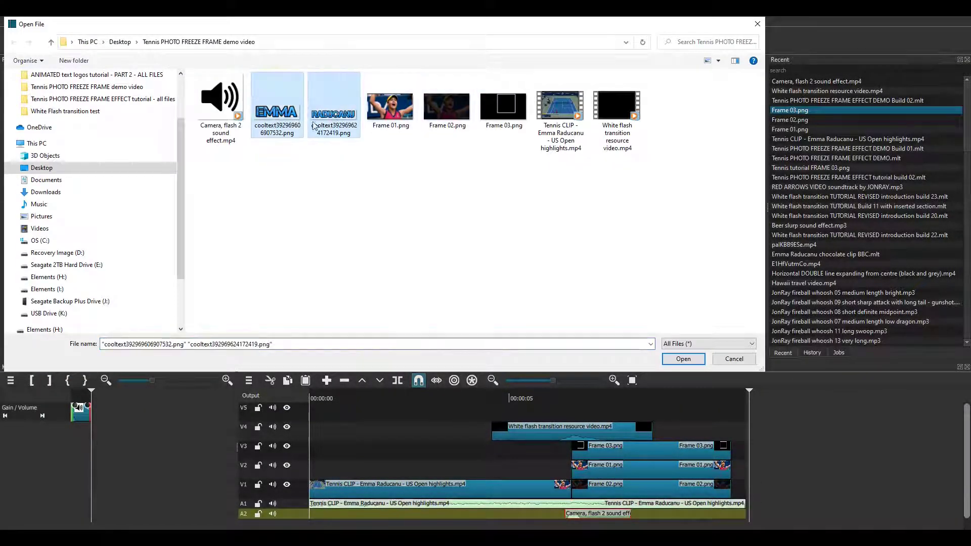
pyautogui.click(683, 359)
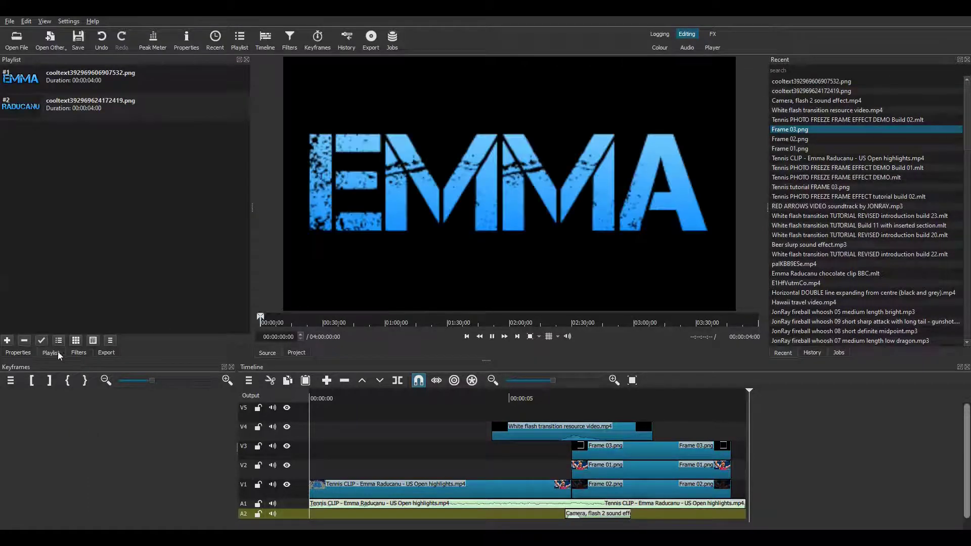
pyautogui.moveTo(74, 110); pyautogui.dragTo(383, 314)
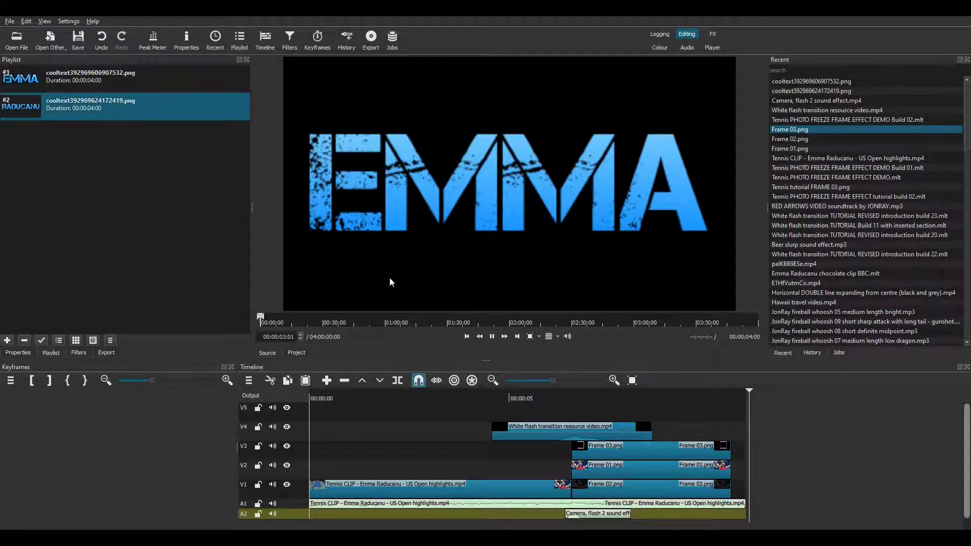
pyautogui.moveTo(518, 411); pyautogui.dragTo(524, 429)
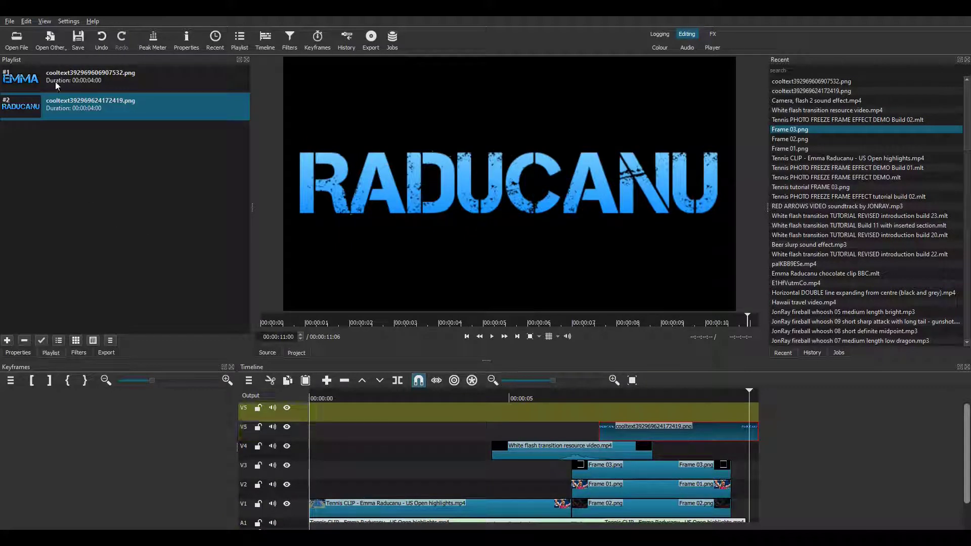
pyautogui.moveTo(56, 86); pyautogui.dragTo(697, 419)
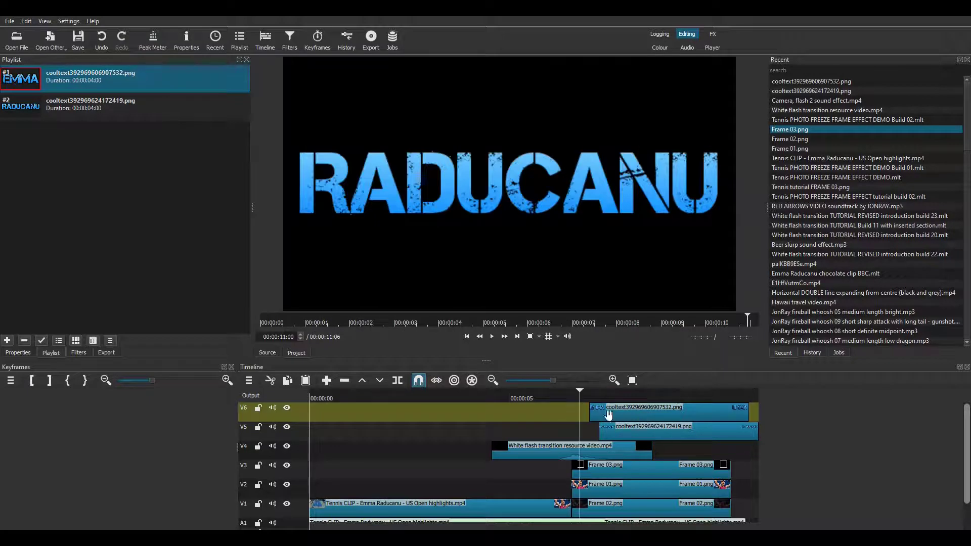
# - Add Size, Position & Rotate to the EMMA title, shrink it to about half size, and move it toward the lower left
pyautogui.click(615, 415)
pyautogui.click(79, 353)
pyautogui.click(10, 157)
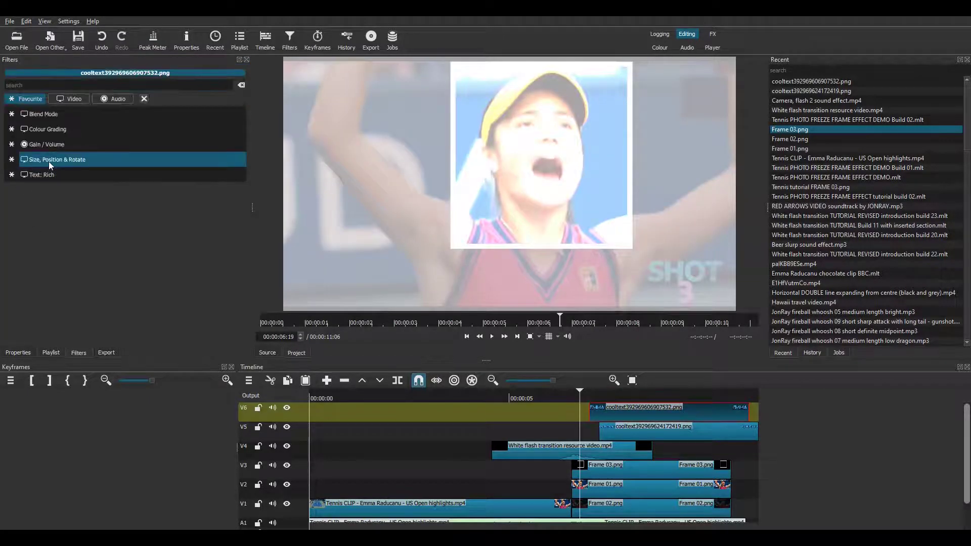
pyautogui.click(51, 166)
pyautogui.click(607, 399)
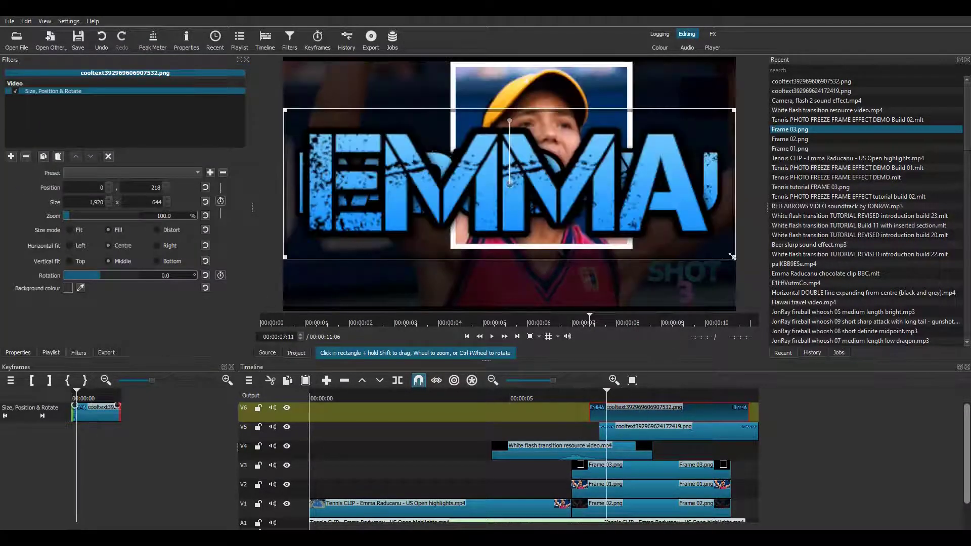
pyautogui.moveTo(733, 257); pyautogui.dragTo(520, 181)
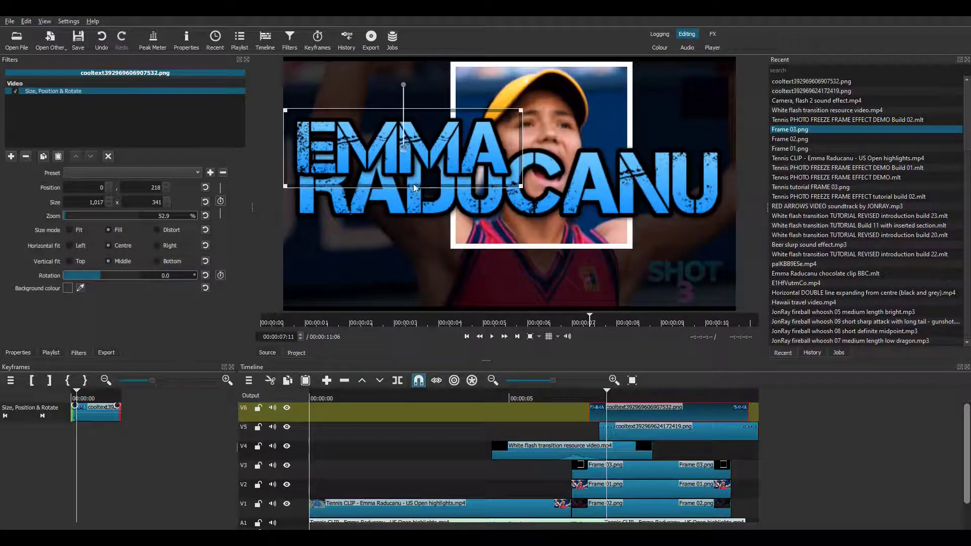
pyautogui.moveTo(405, 152); pyautogui.dragTo(424, 228)
# - Nudge RADUCANU slightly right and down under EMMA, and start EMMA's fade-in
pyautogui.click(636, 426)
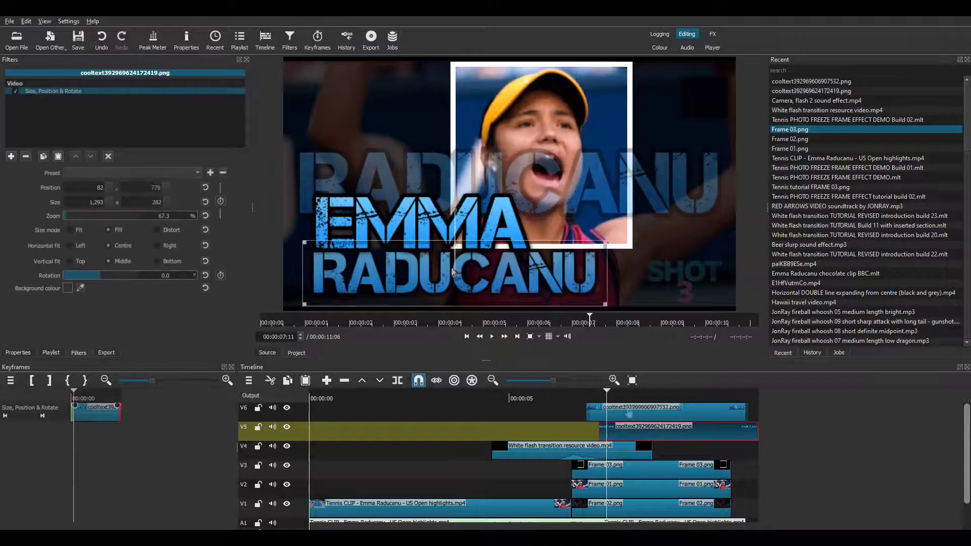
pyautogui.moveTo(453, 272); pyautogui.dragTo(457, 273)
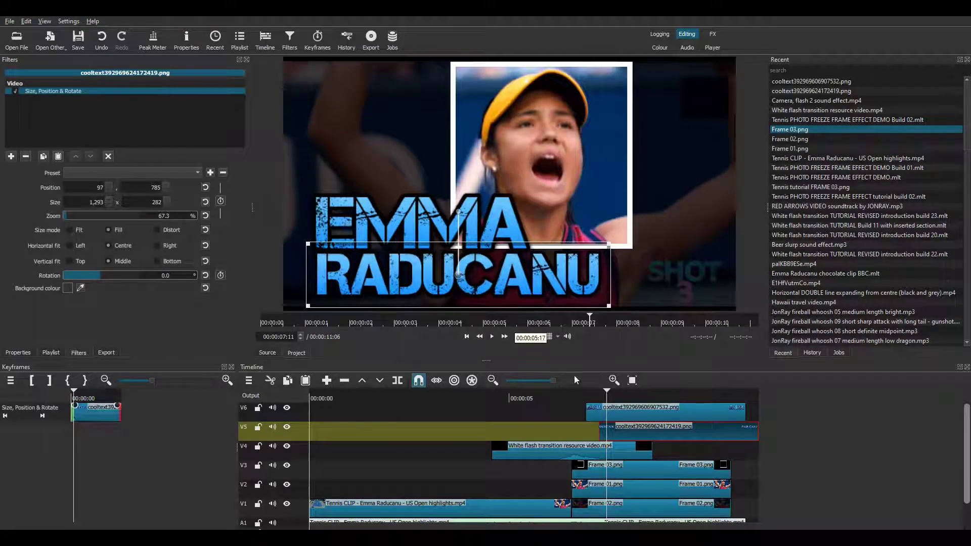
pyautogui.moveTo(588, 405); pyautogui.dragTo(609, 434)
# - Lengthen the title fade-in and set EMMA's Fade In to adjust opacity instead of fading with black
pyautogui.click(603, 430)
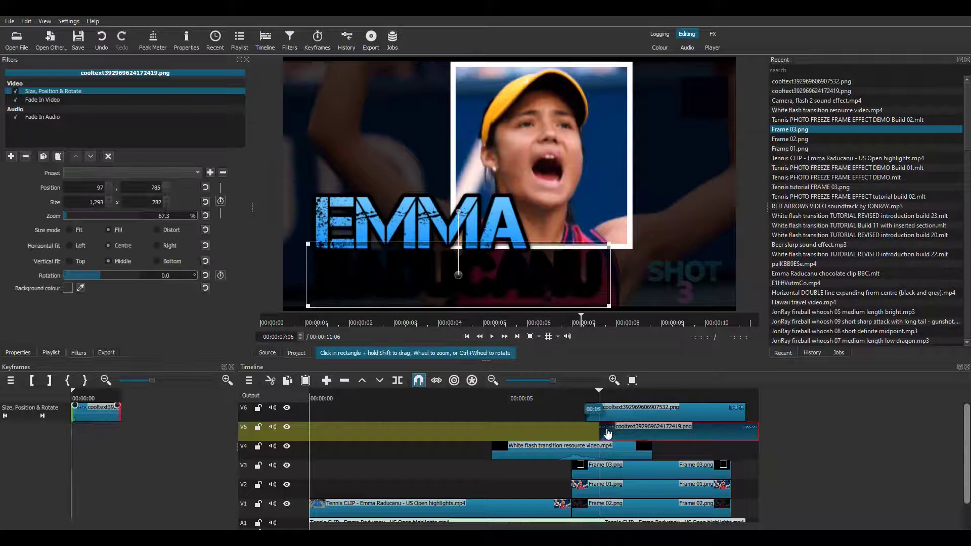
pyautogui.click(626, 412)
pyautogui.click(43, 100)
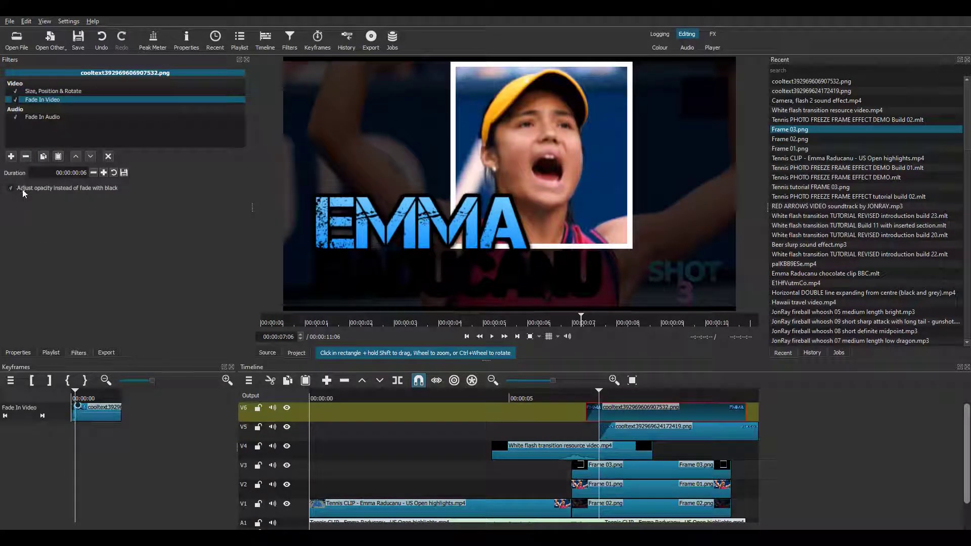
# - Make the RADUCANU fade-in use opacity too, then preview the fades over the tennis footage
pyautogui.click(612, 429)
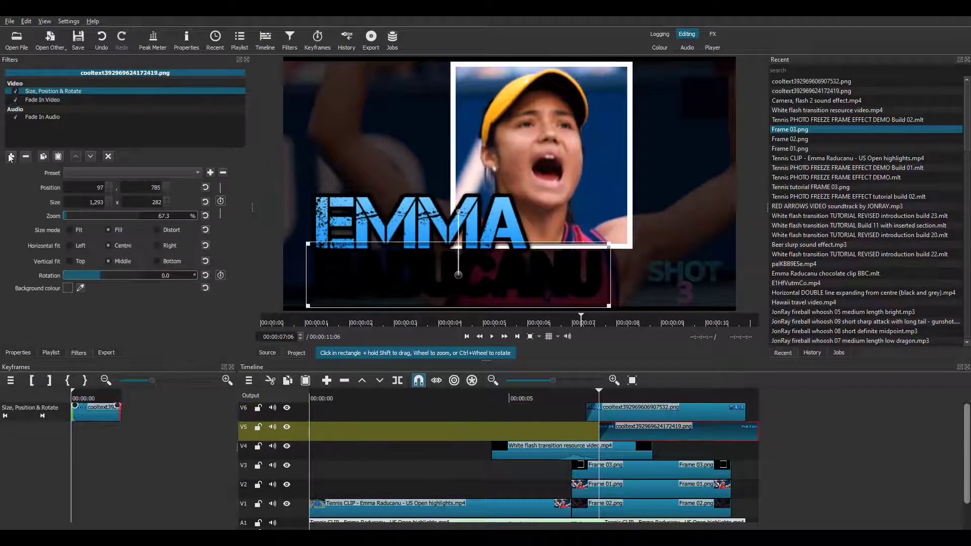
pyautogui.click(46, 100)
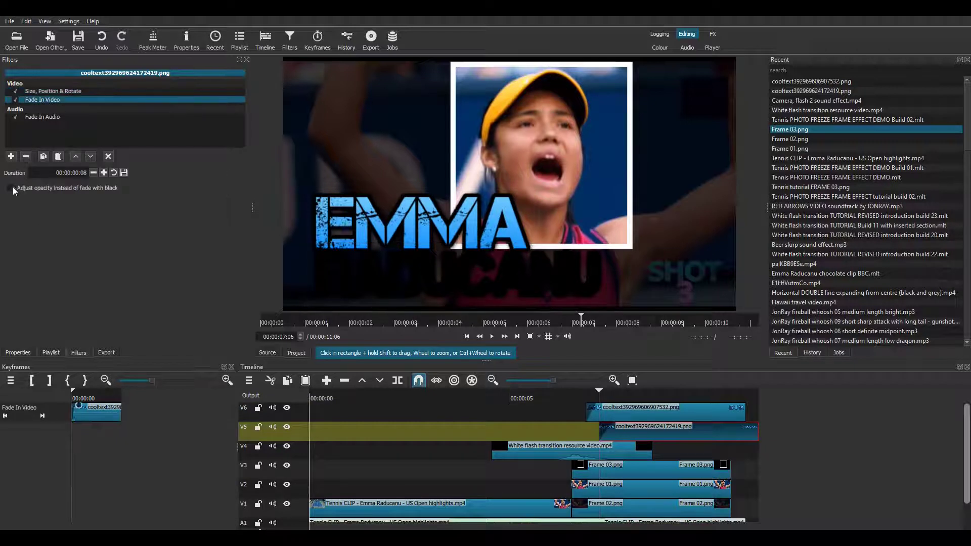
pyautogui.press('space')
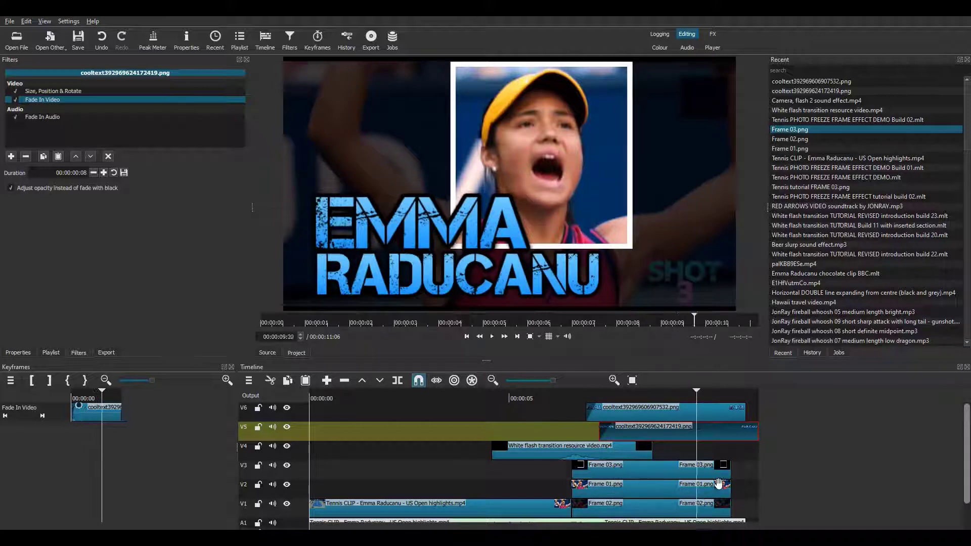
# - End both titles together at about 10:14 and give them fade-outs
pyautogui.press('space')
pyautogui.press('space')
pyautogui.click(732, 396)
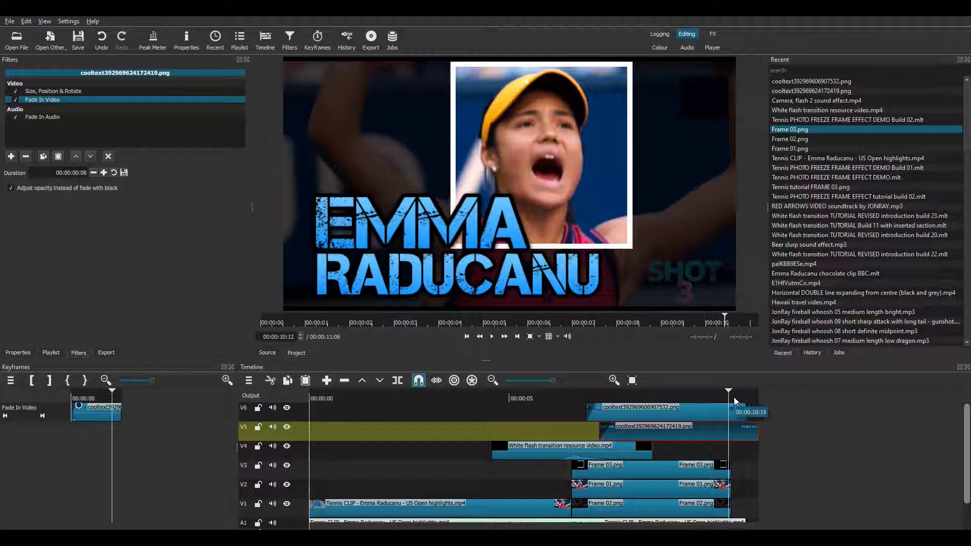
pyautogui.moveTo(736, 417); pyautogui.dragTo(725, 466)
pyautogui.click(735, 431)
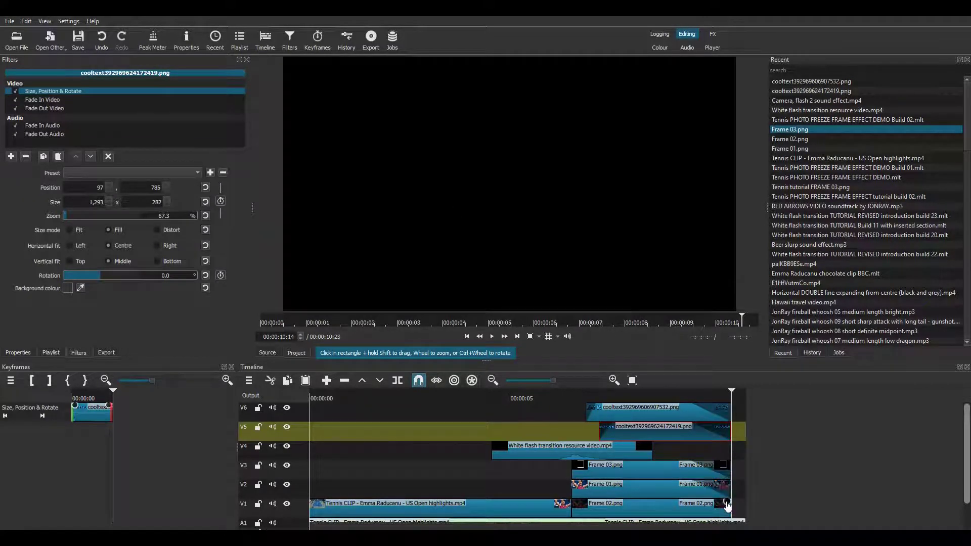
pyautogui.moveTo(969, 419); pyautogui.dragTo(801, 503)
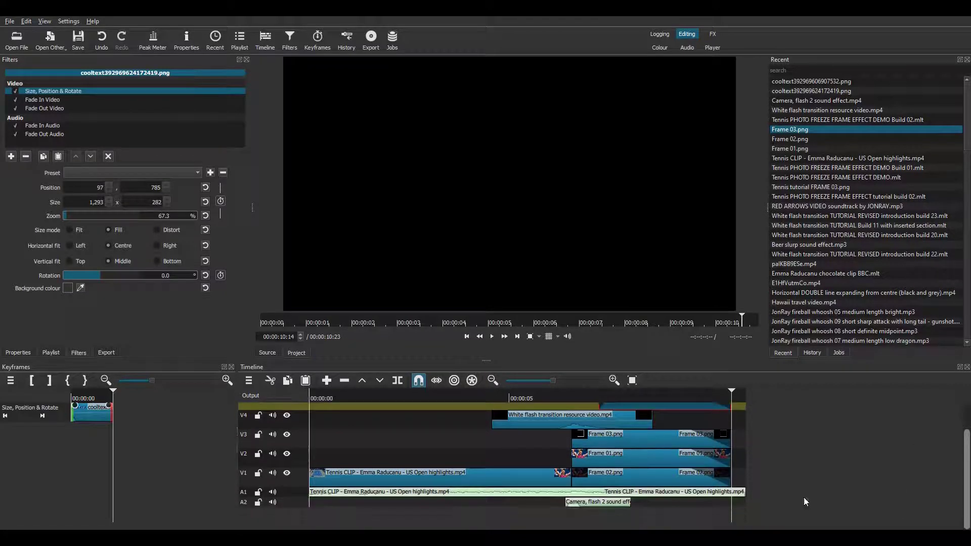
# - Extend the A1 tennis audio past the video end with a 2-second Fade Out Audio
pyautogui.moveTo(743, 492); pyautogui.dragTo(804, 493)
pyautogui.click(763, 493)
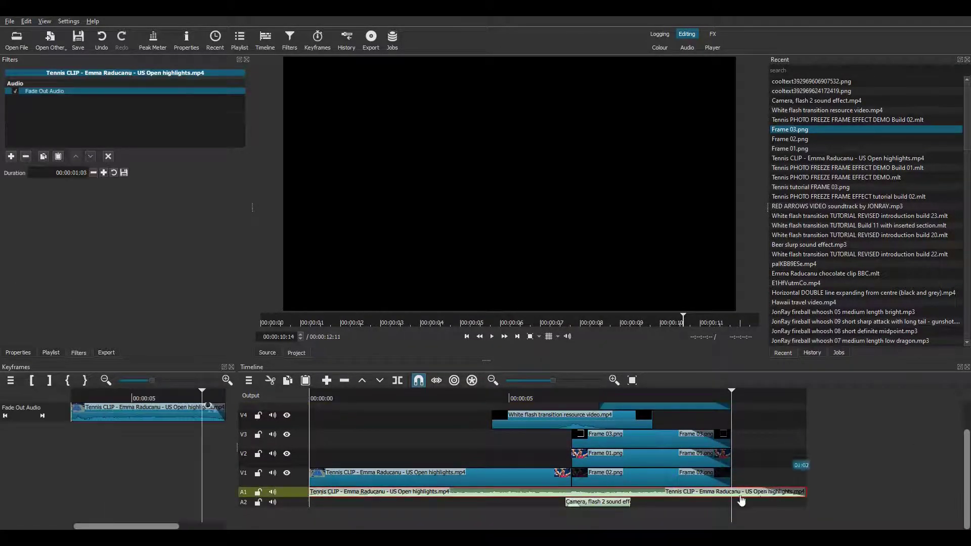
pyautogui.click(314, 400)
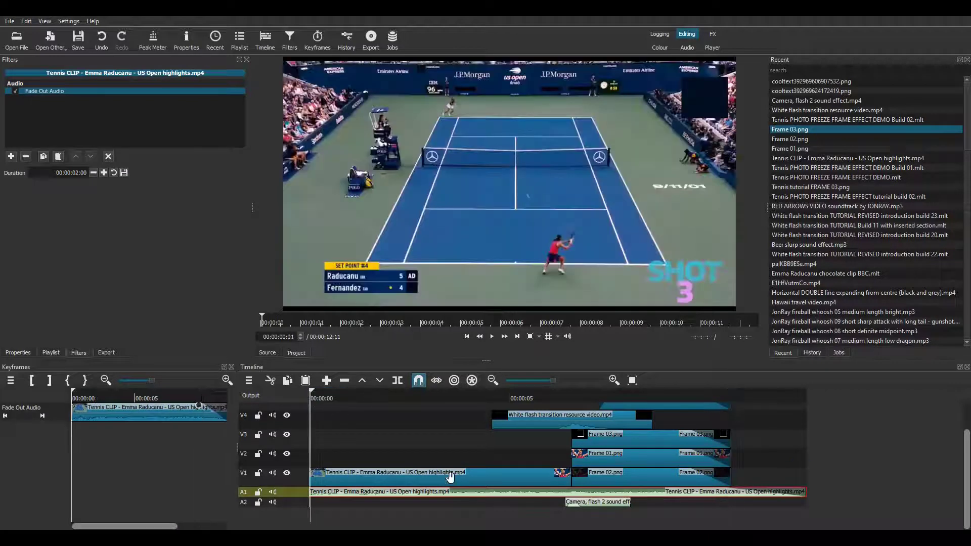